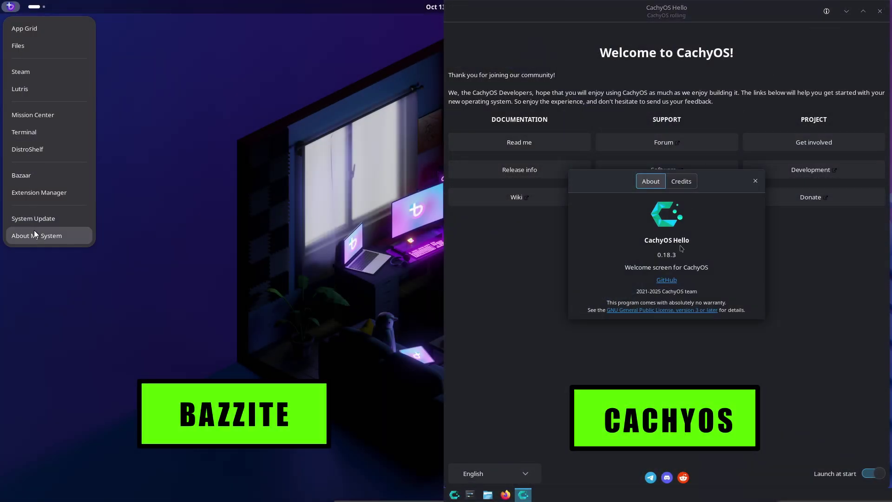
- Open About My System, snap Settings to the left half, and review the full system details
click(34, 235)
scroll(134, 183, down, 5)
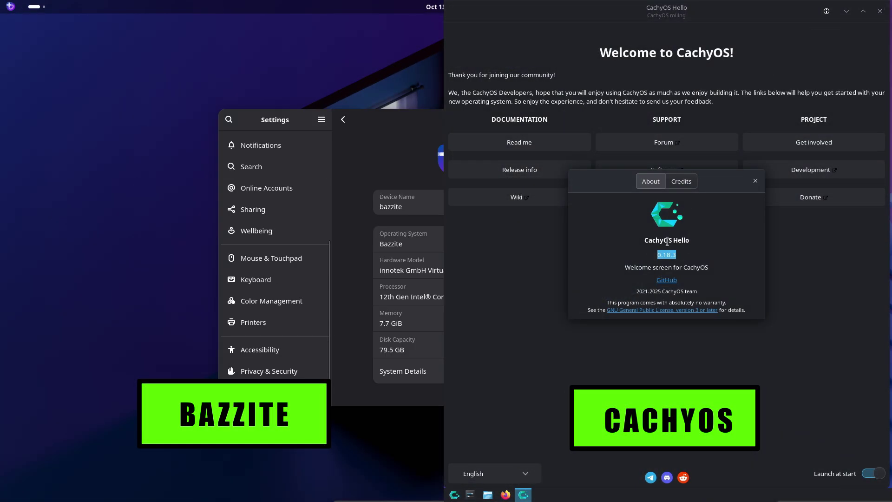
click(91, 373)
drag(329, 124, 2, 128)
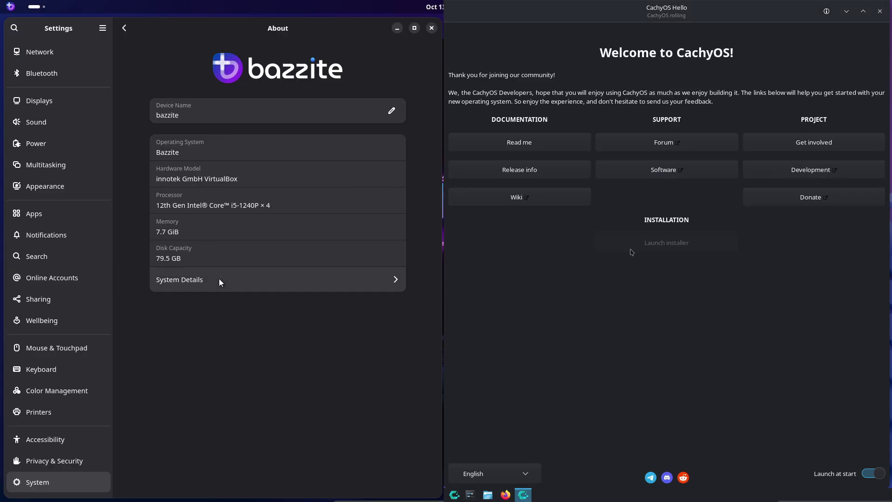
click(219, 281)
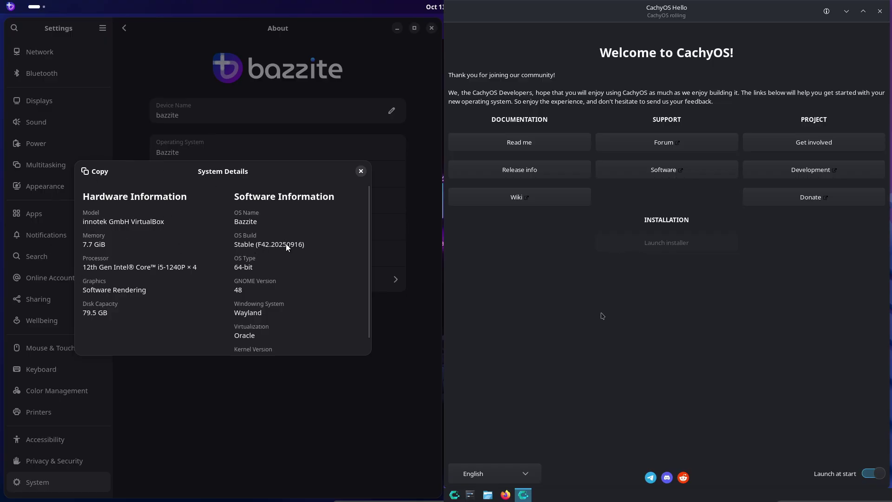
mouse_move(365, 229)
mouse_down()
mouse_move(368, 239)
mouse_move(364, 189)
mouse_up()
click(361, 172)
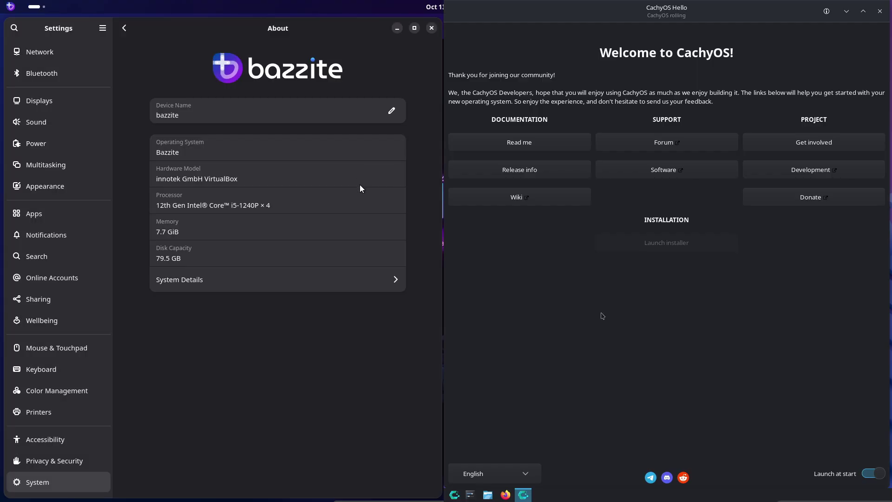
- Visit the Network and Wellbeing pages, then close Settings
click(67, 49)
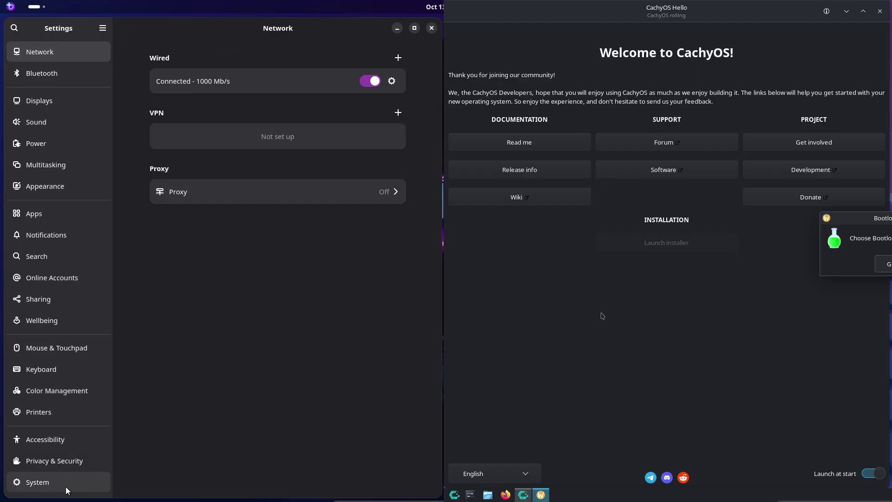
click(67, 322)
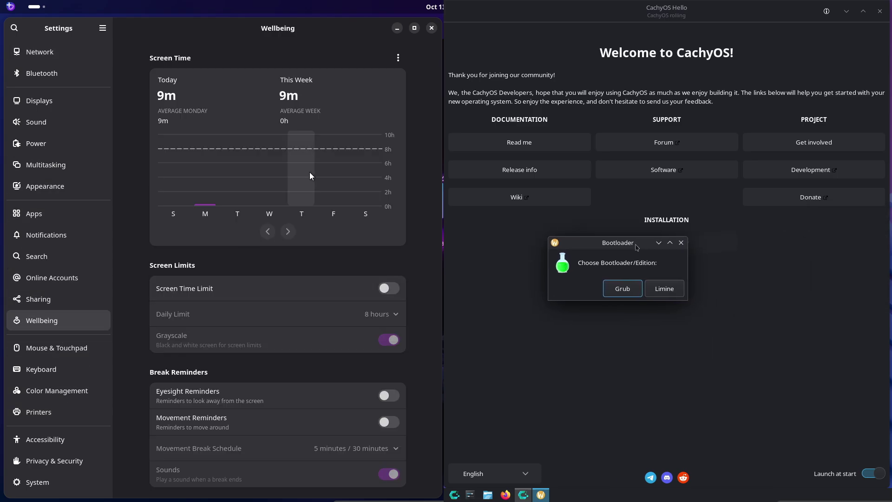
click(432, 28)
- Show the Bazzite app grid and open and close the Gaming and Waydroid folders
click(637, 290)
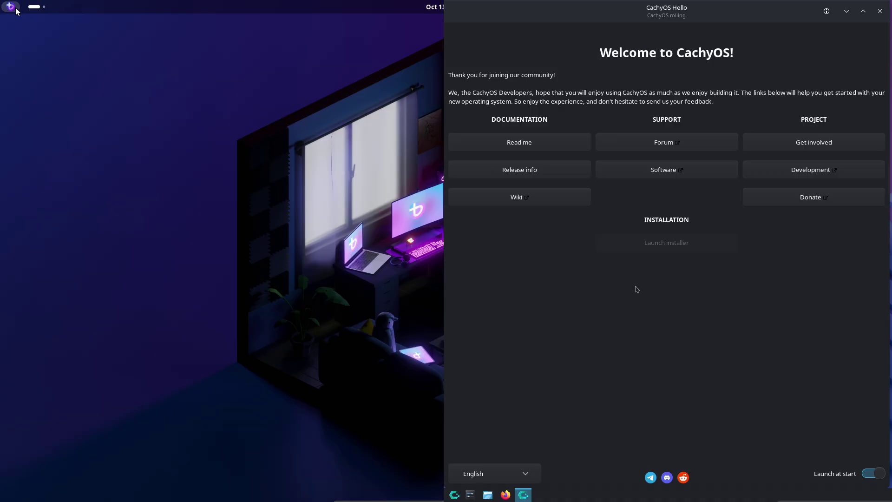
click(11, 7)
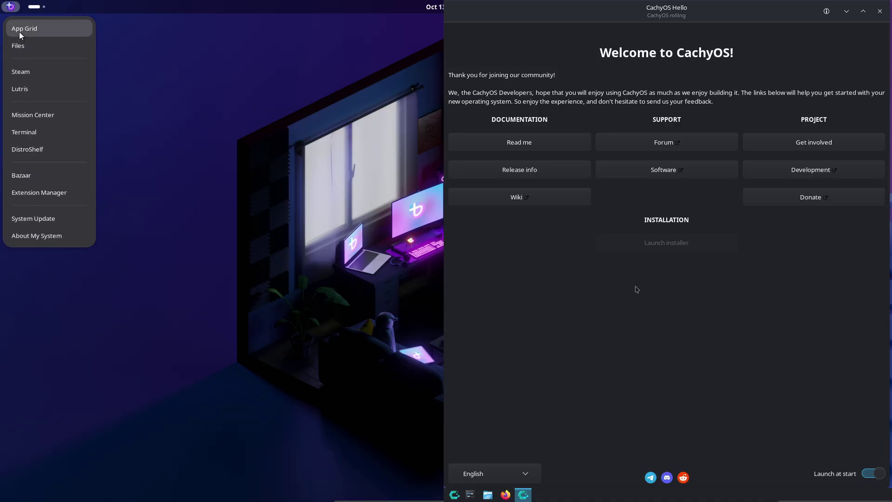
click(25, 29)
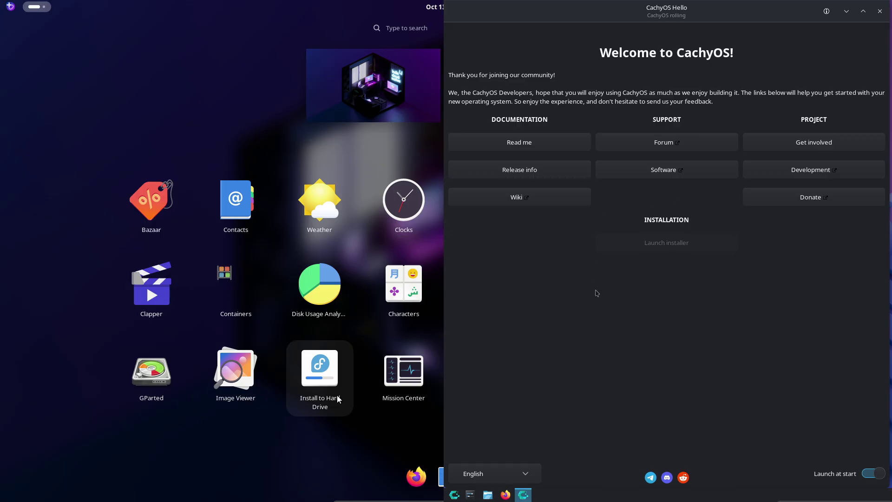
click(377, 230)
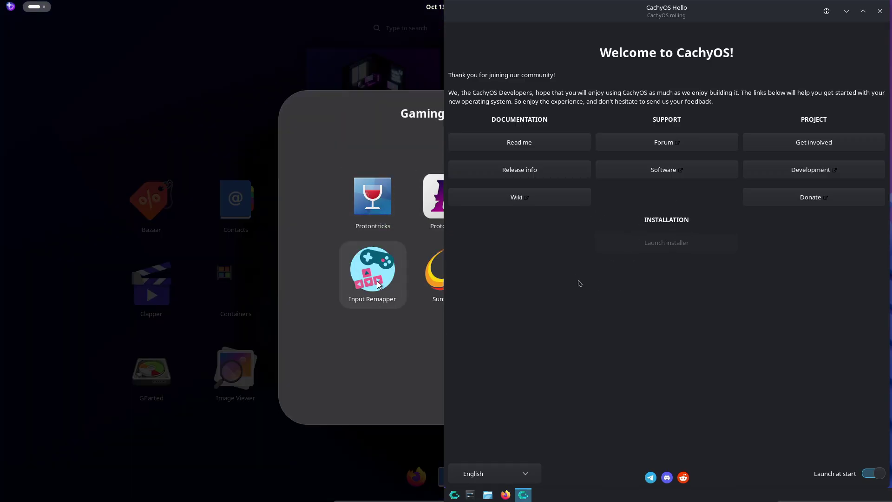
click(655, 246)
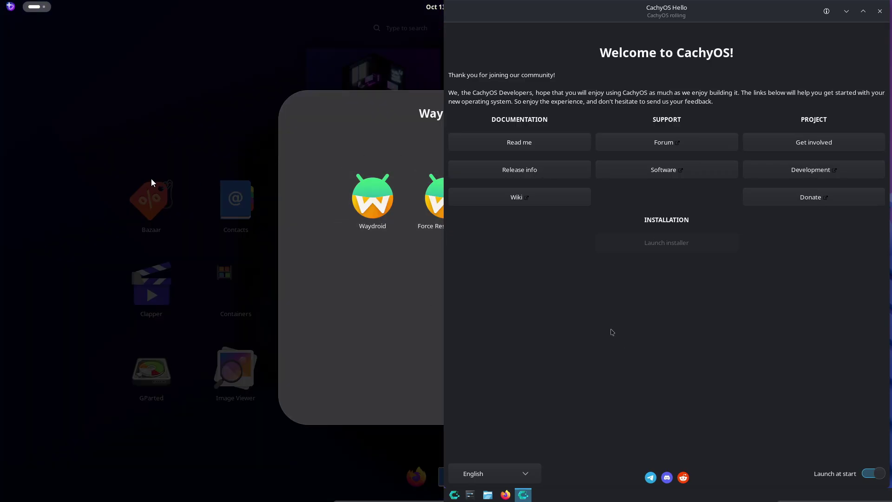
click(130, 139)
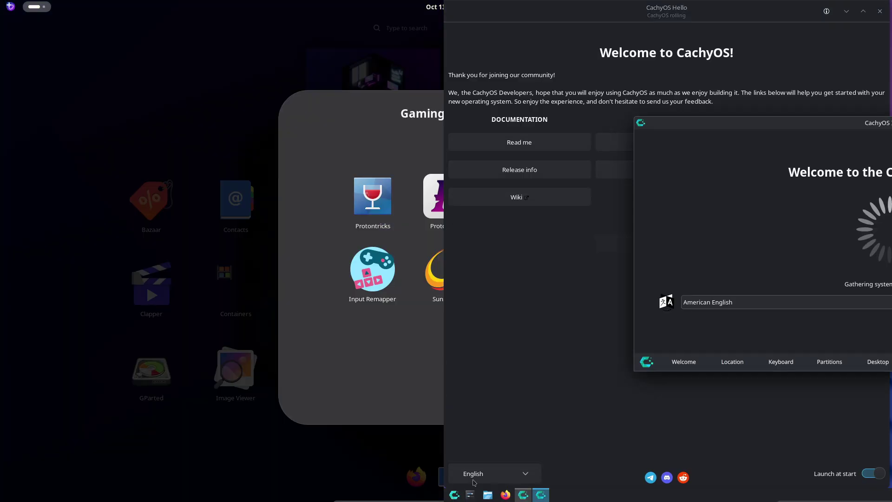
- Tile the CachyOS installer on the right half and launch Extension Manager from the Bazzite menu
click(370, 210)
drag(847, 127, 13, 17)
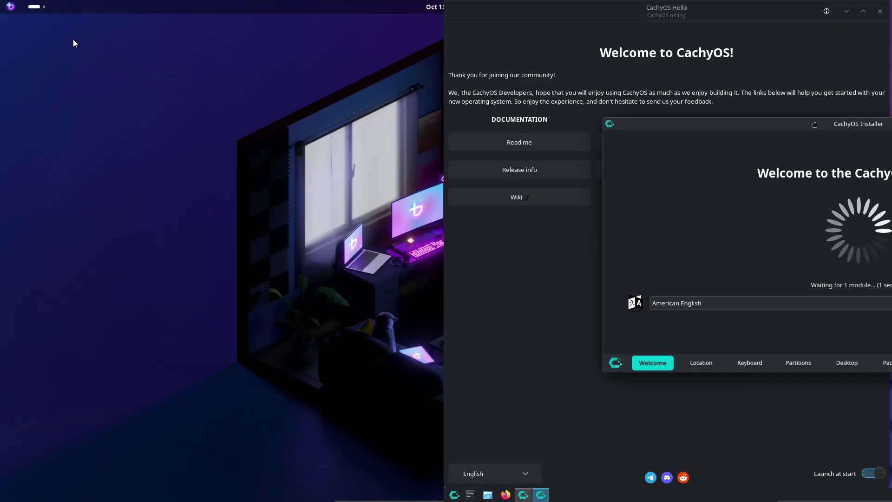
click(9, 7)
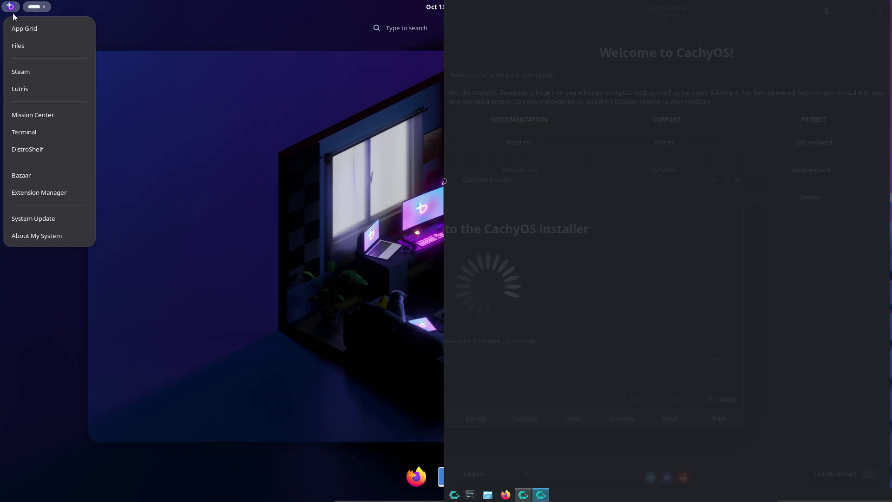
key(Escape)
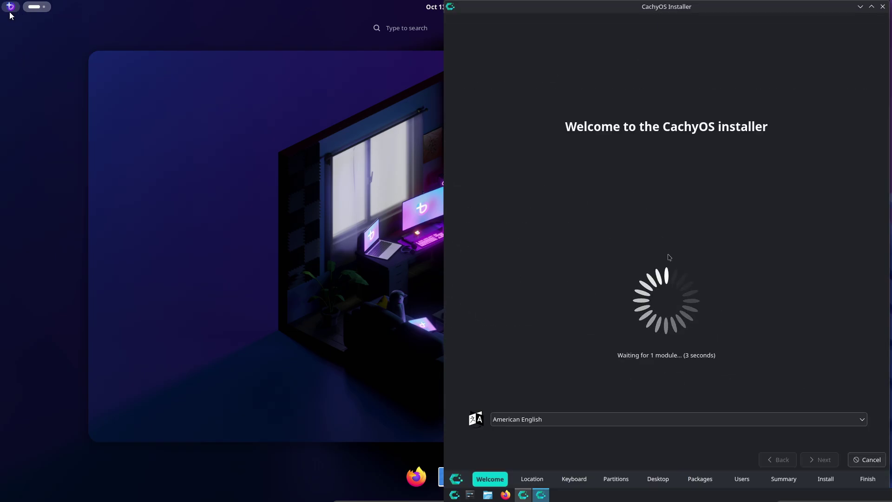
click(9, 6)
click(17, 79)
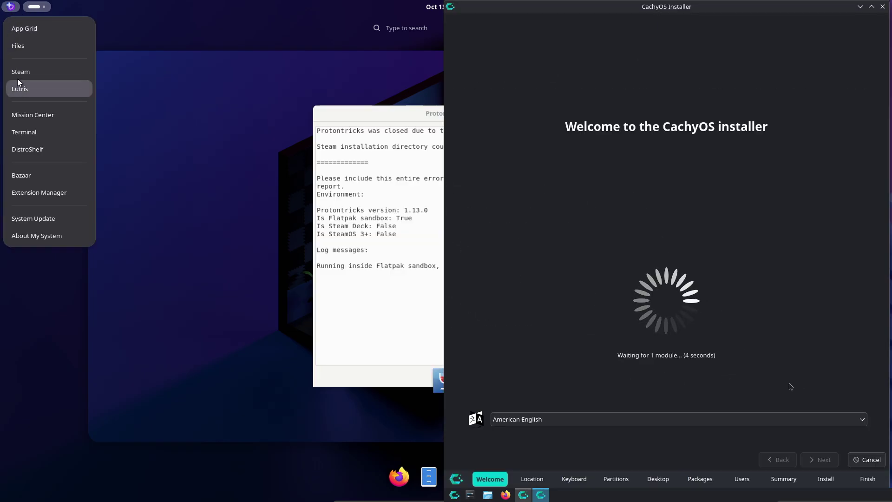
click(10, 7)
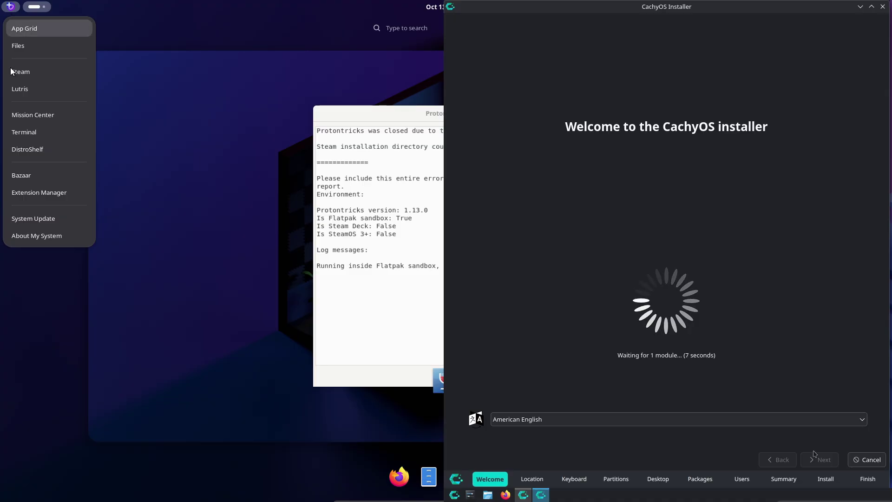
click(34, 187)
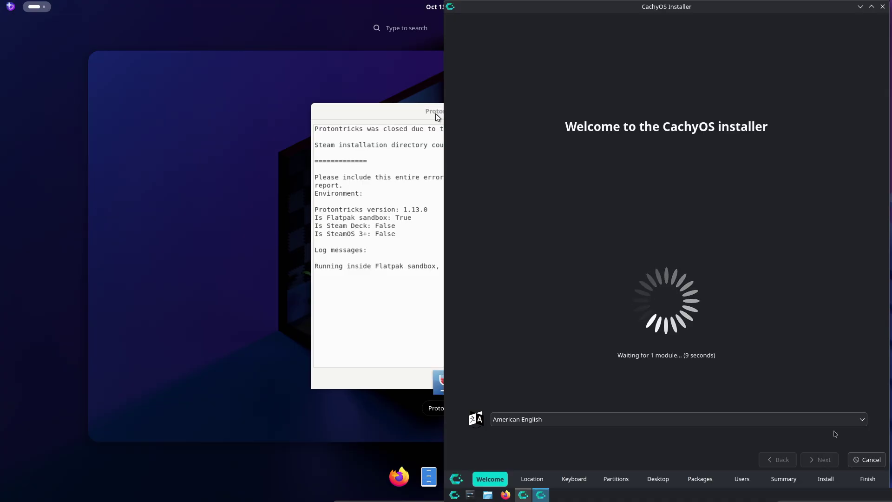
- Move the Protontricks error window to the top-left corner
click(211, 170)
drag(385, 123, 70, 49)
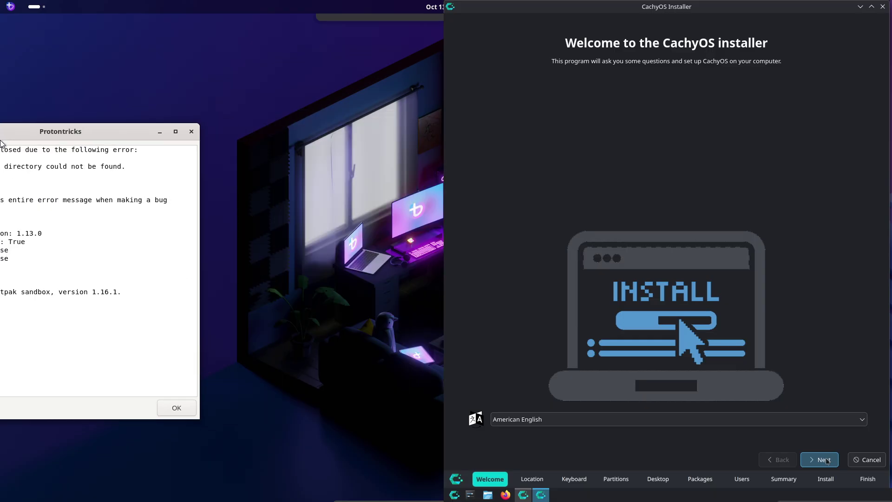
drag(165, 30, 70, 69)
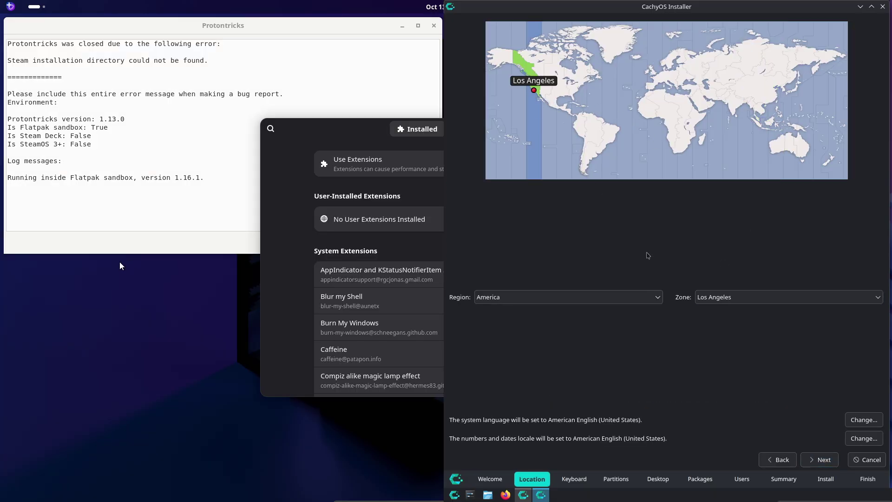
- Advance the installer through Keyboard to partitioning; tile Extension Manager left on its Browse page
click(825, 460)
drag(328, 128, 3, 305)
click(825, 460)
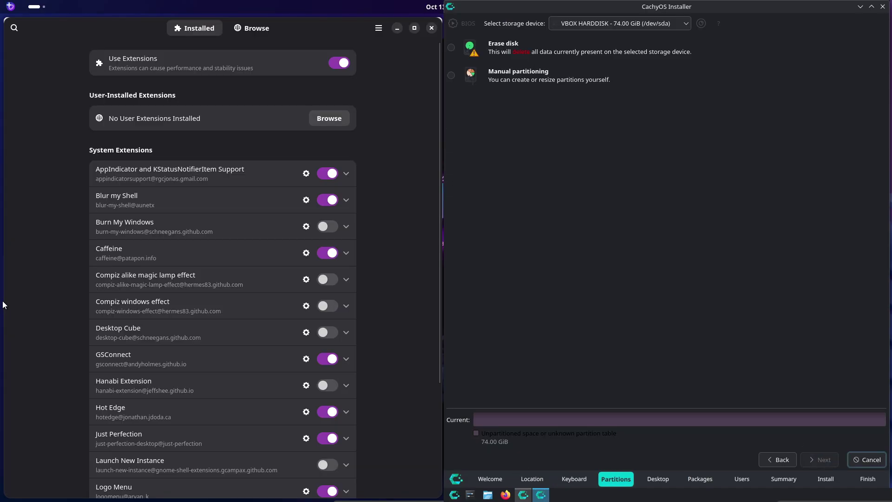
mouse_move(436, 175)
mouse_down()
mouse_move(426, 327)
mouse_move(430, 151)
mouse_up()
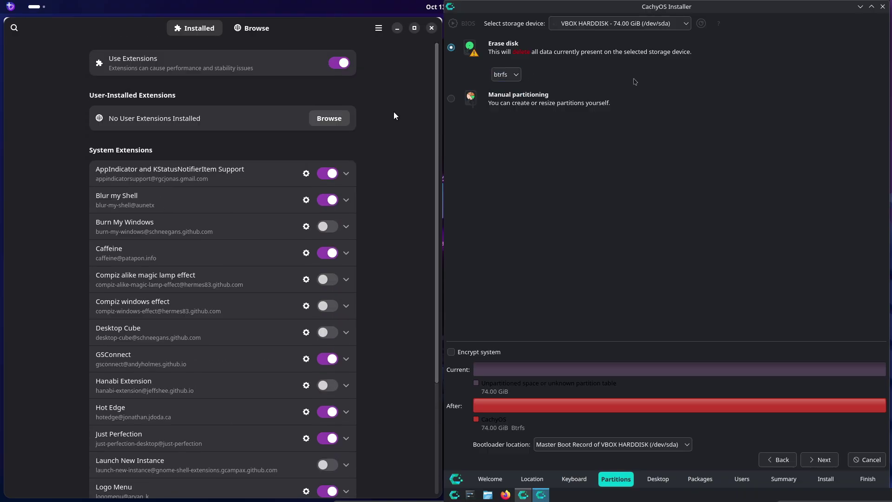
click(252, 31)
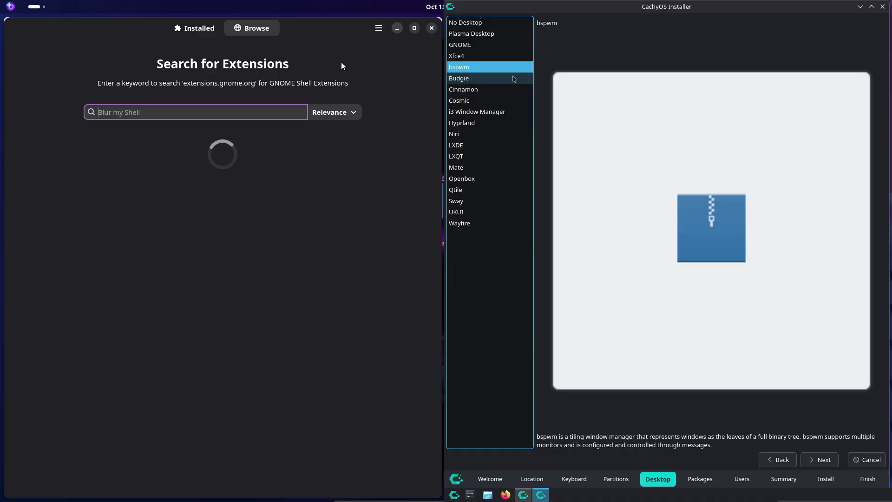
- Close the Protontricks error report from the window overview
click(10, 7)
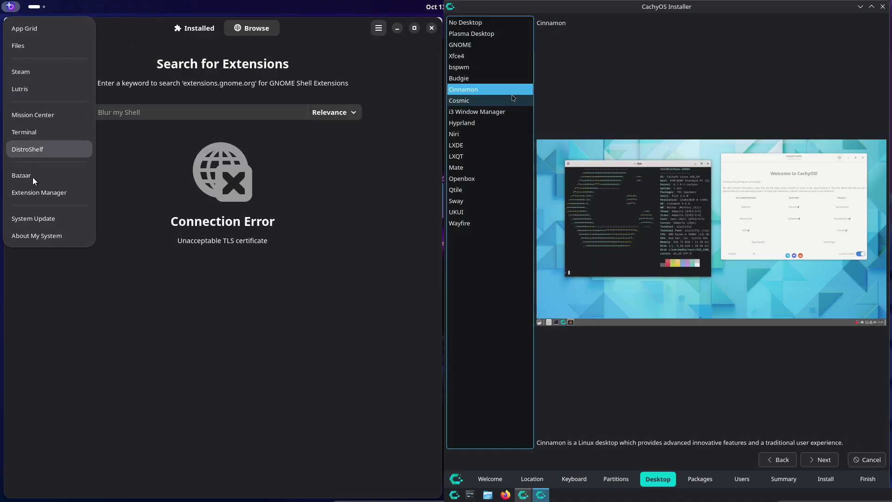
click(394, 69)
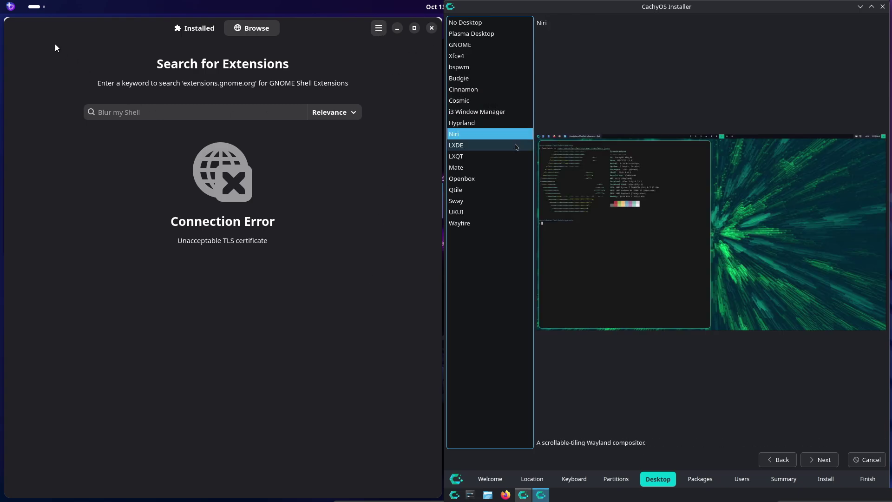
click(28, 8)
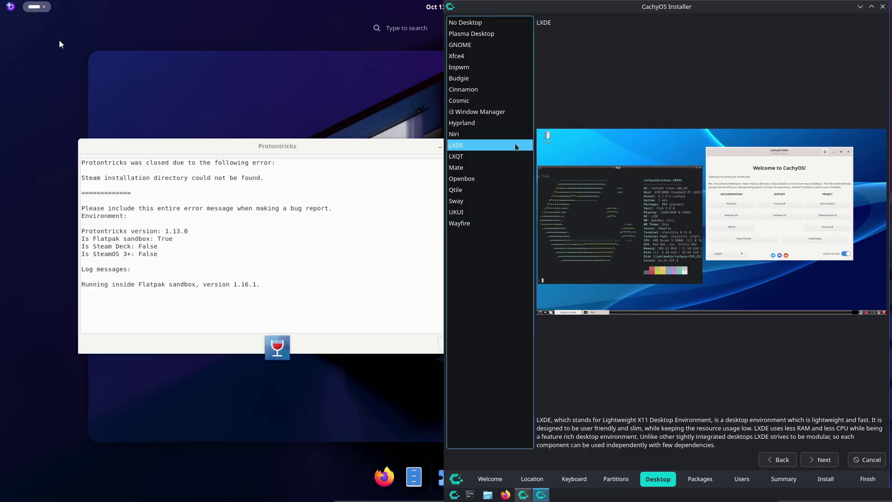
click(299, 183)
click(416, 242)
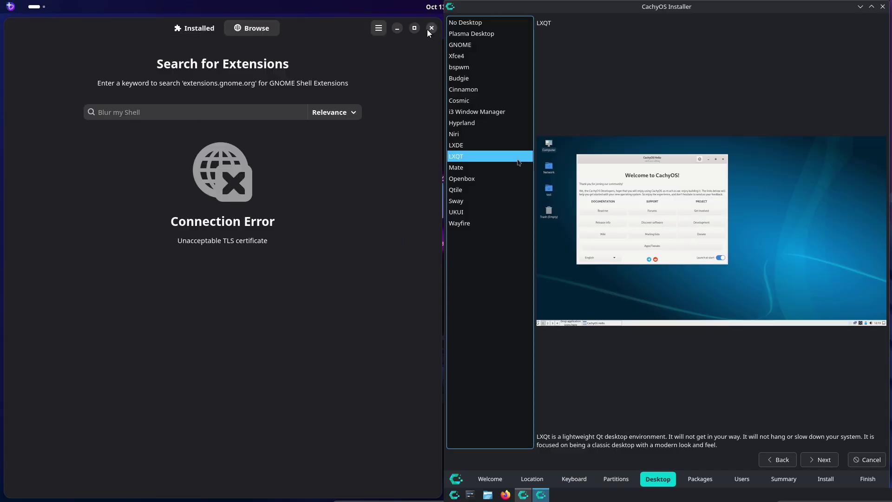
- Start a Topgrade system update from the Bazzite menu, then close its window
click(9, 7)
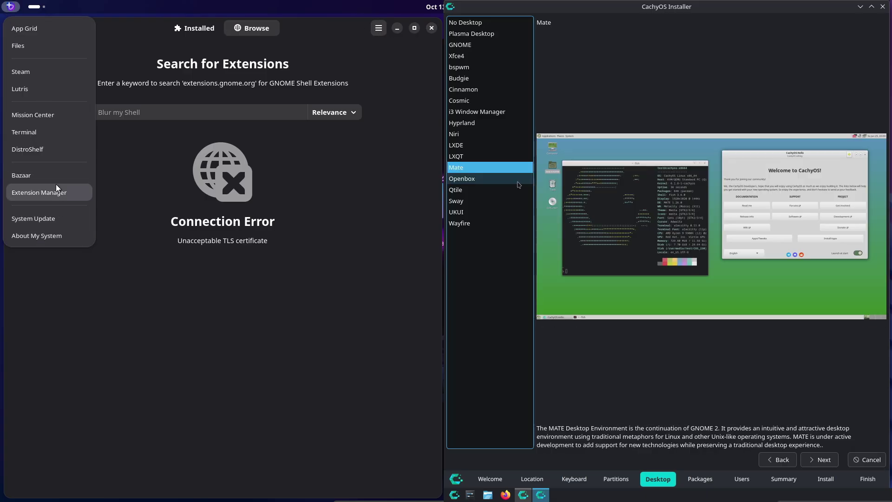
click(55, 214)
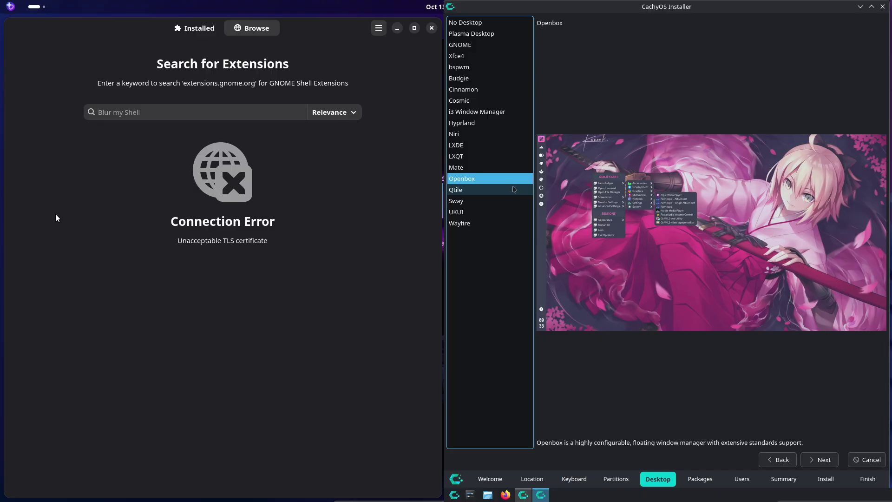
drag(256, 106, 2, 110)
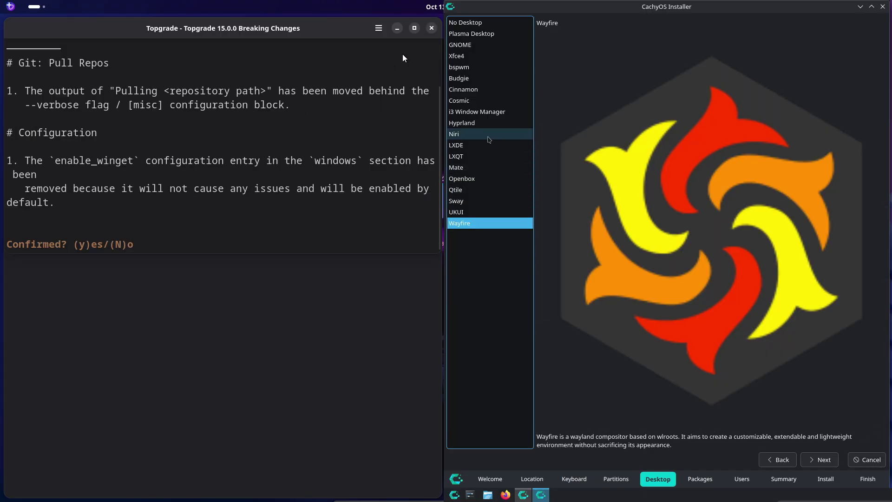
click(431, 29)
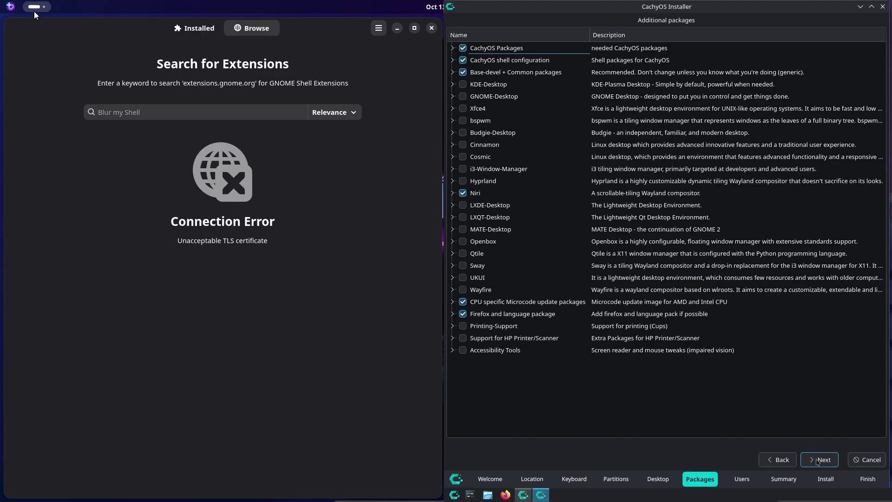
click(18, 8)
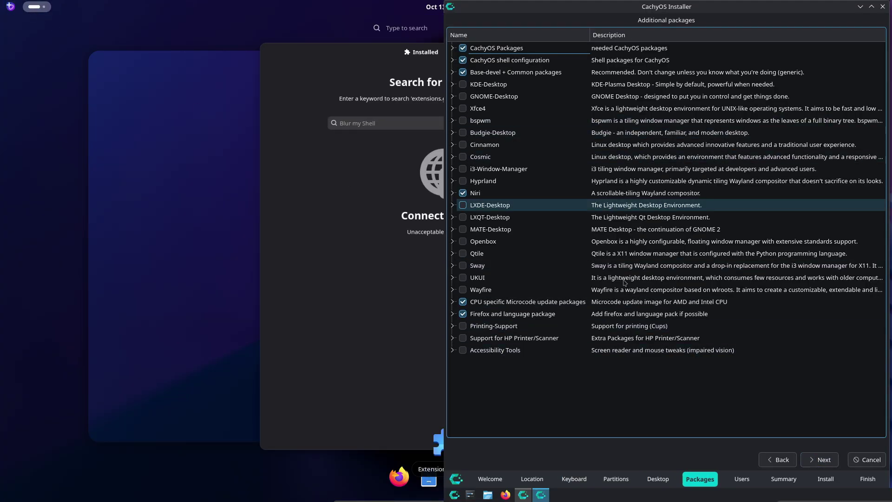
- Advance the installer to the Users page, cancel the installation, and close CachyOS Hello
key(super)
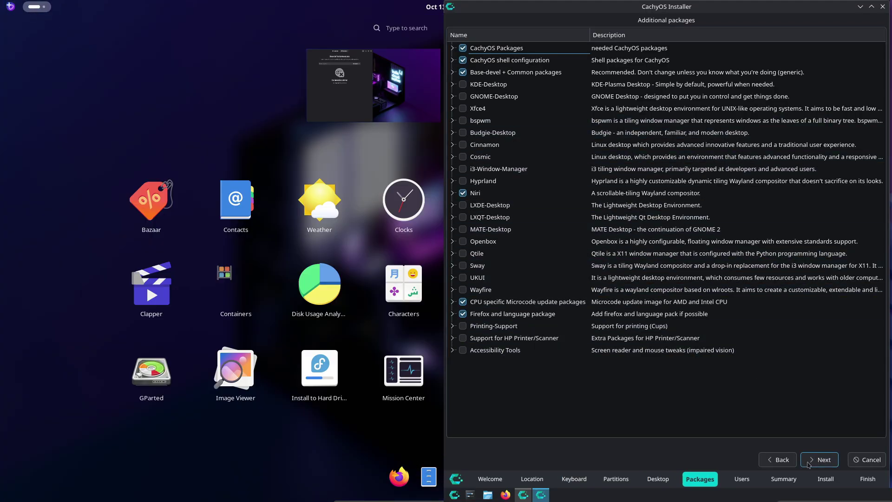
click(820, 460)
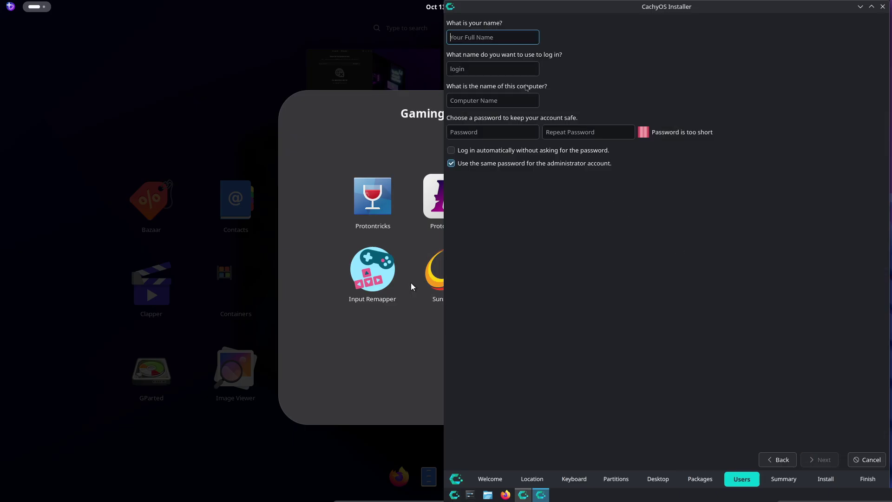
click(871, 460)
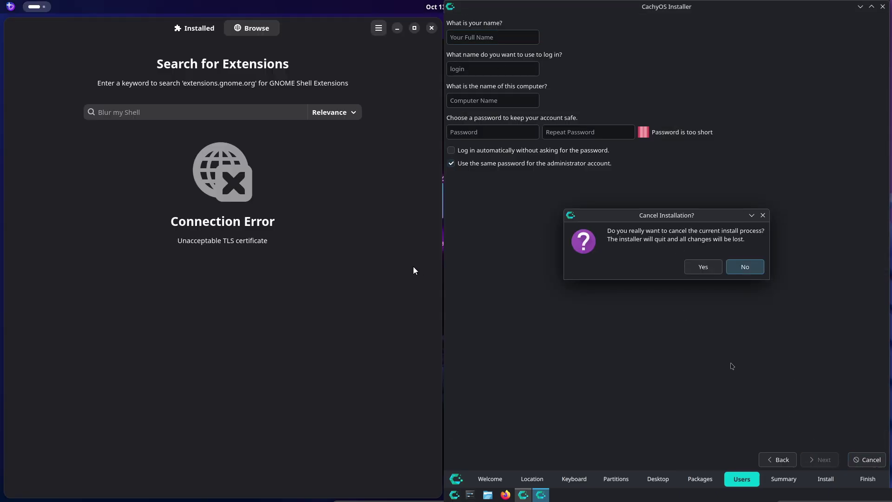
click(703, 267)
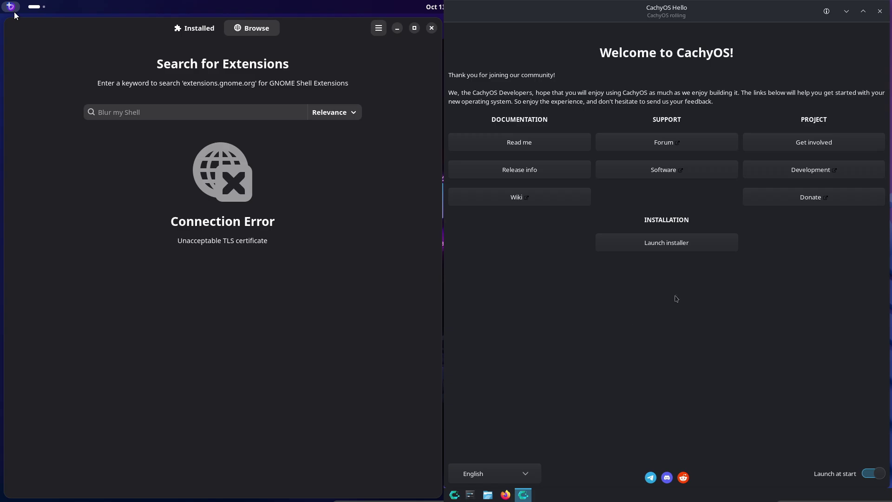
click(40, 12)
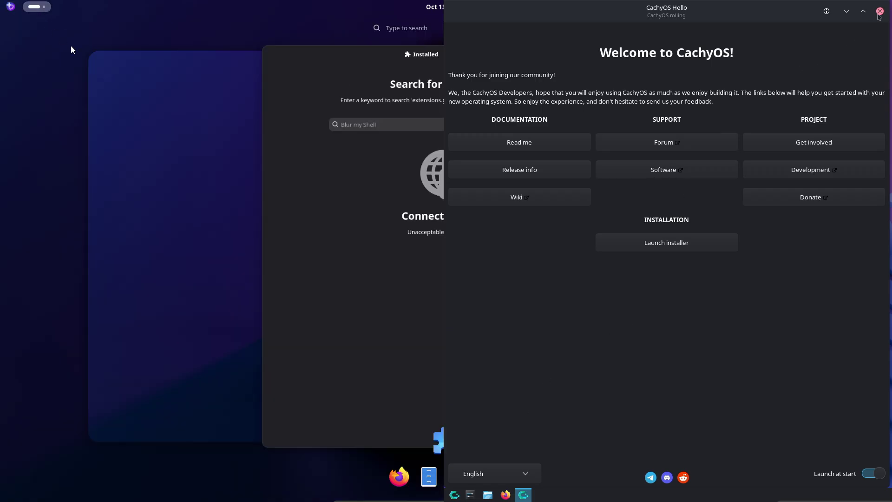
click(880, 12)
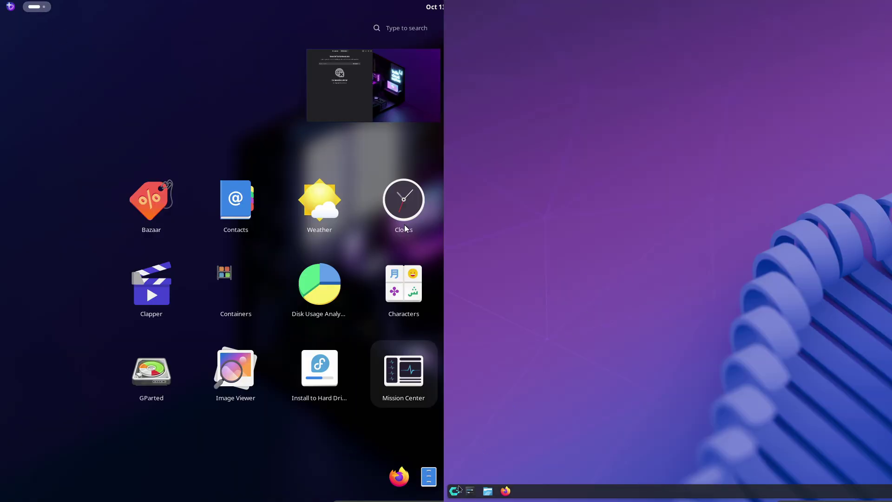
- Browse the KDE launcher's Development, Help, Internet, Multimedia, System and Utilities categories
click(455, 492)
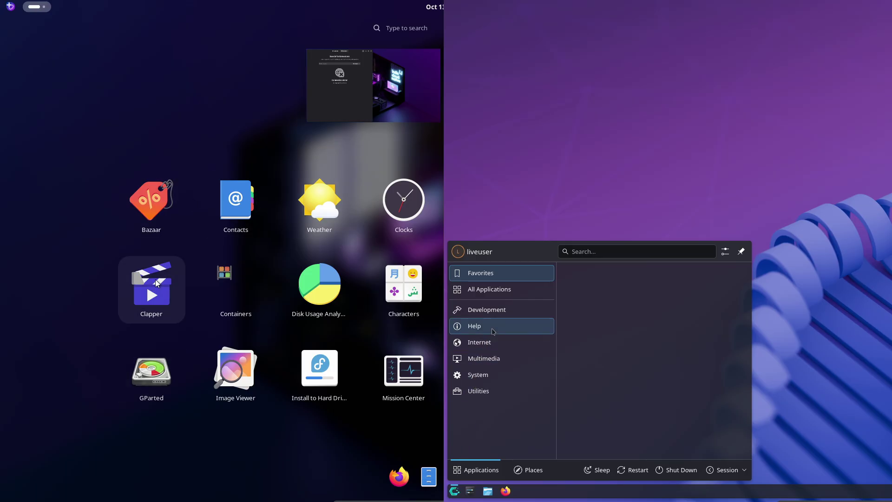
click(497, 311)
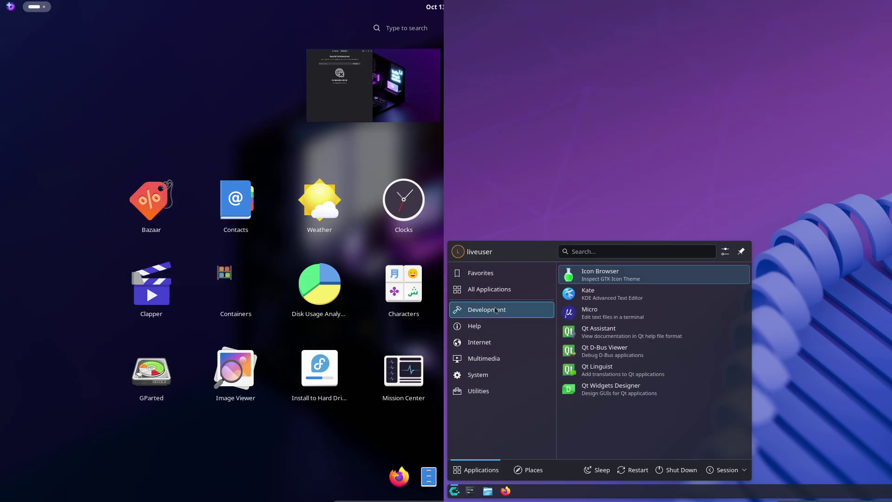
click(488, 325)
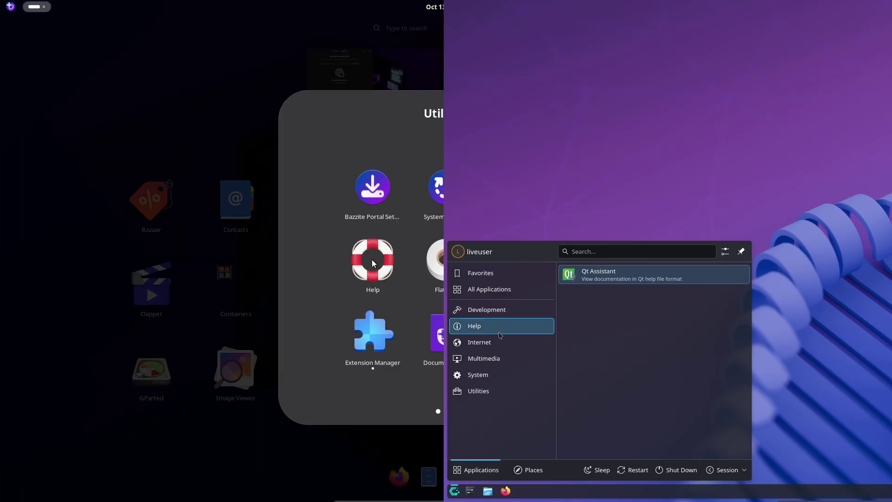
click(500, 340)
click(502, 358)
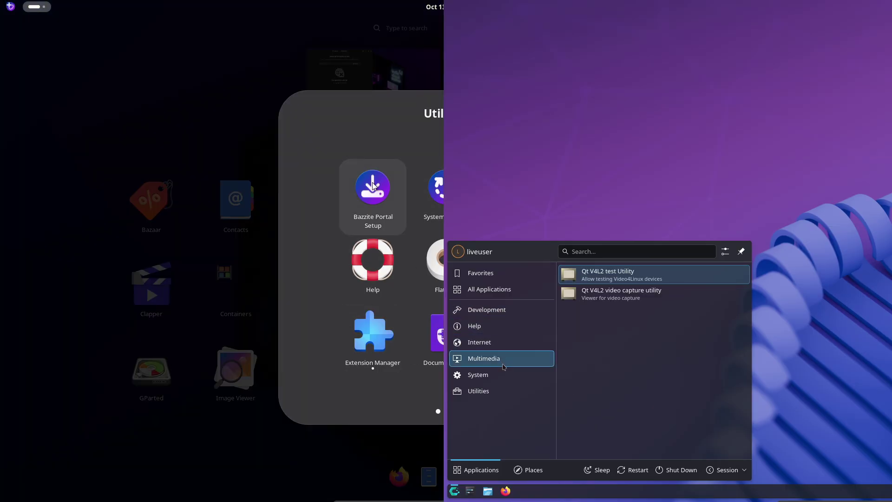
click(502, 374)
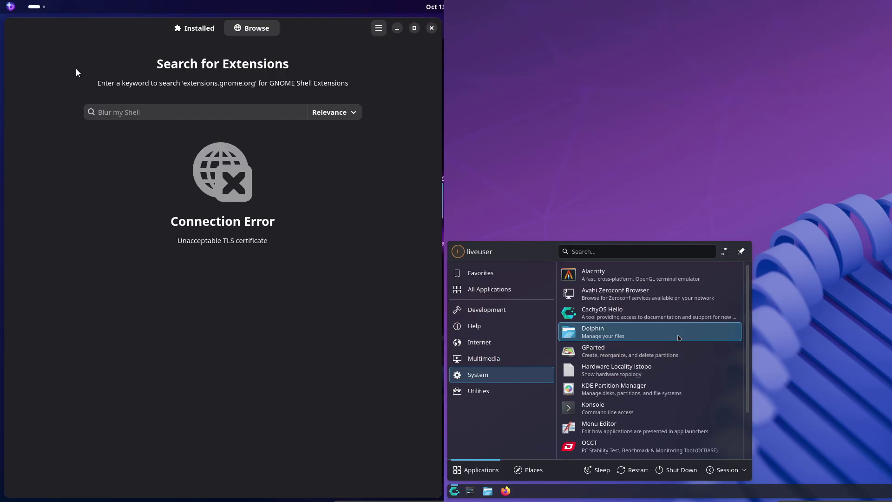
scroll(648, 348, down, 2)
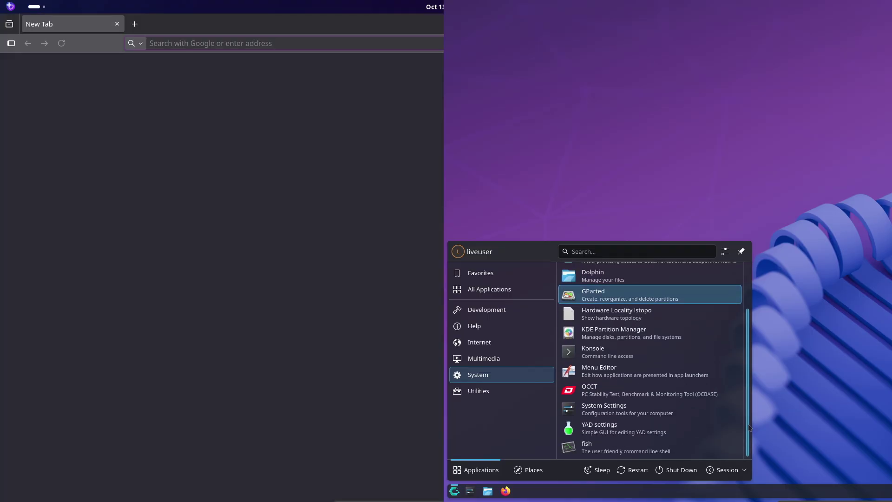
click(540, 395)
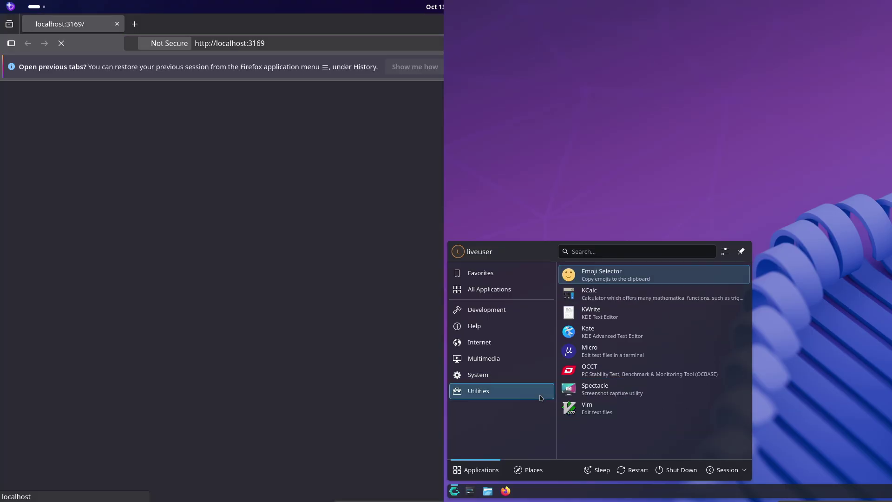
click(502, 375)
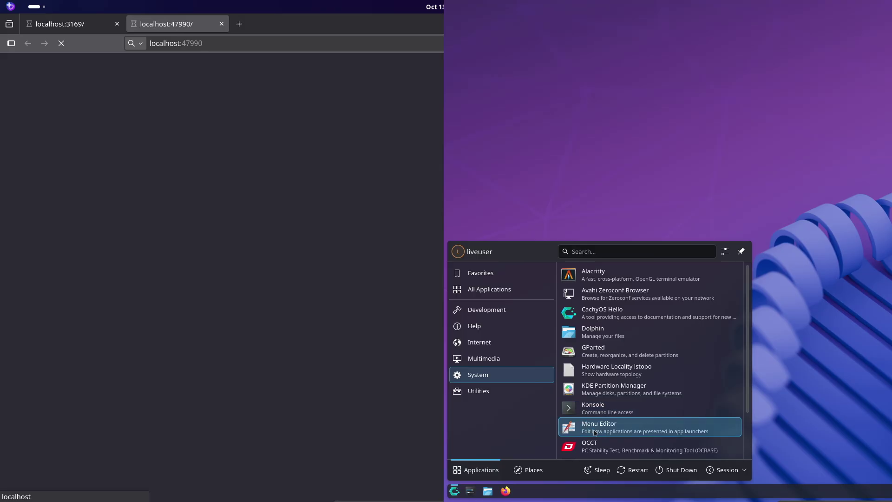
scroll(725, 433, down, 3)
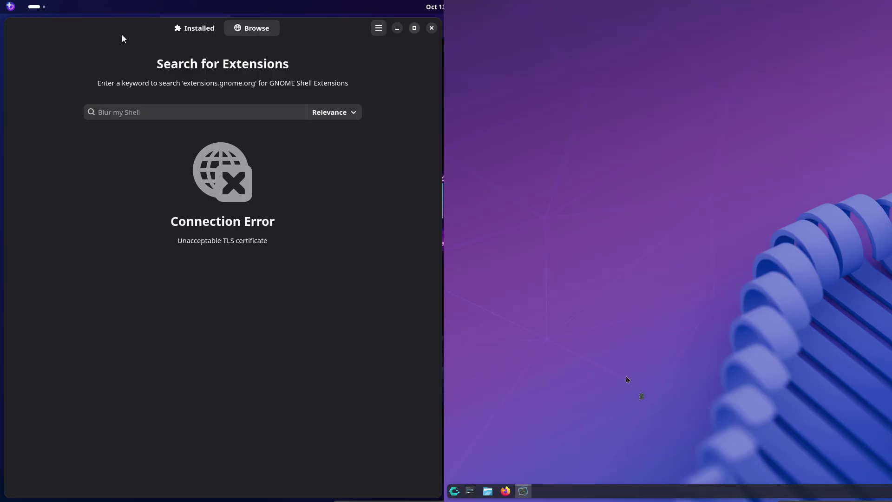
- Close the ROM Properties configuration and launch DistroShelf from the Bazzite launcher
click(36, 7)
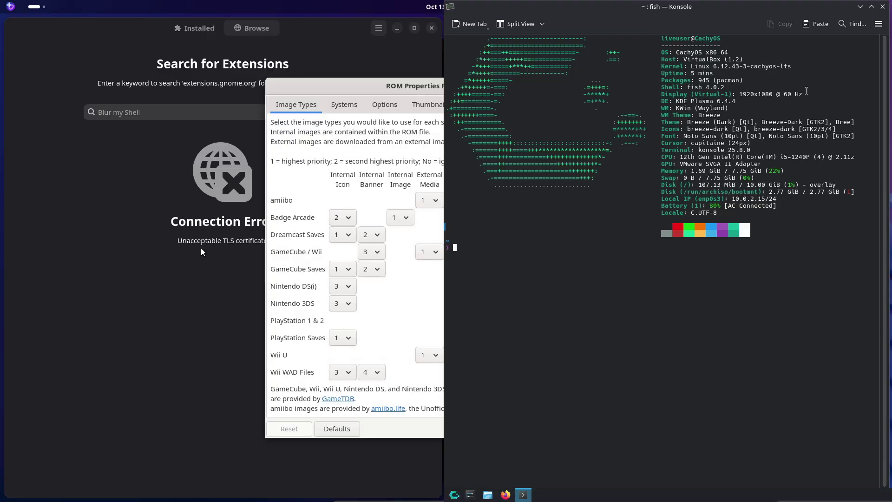
drag(418, 88, 66, 98)
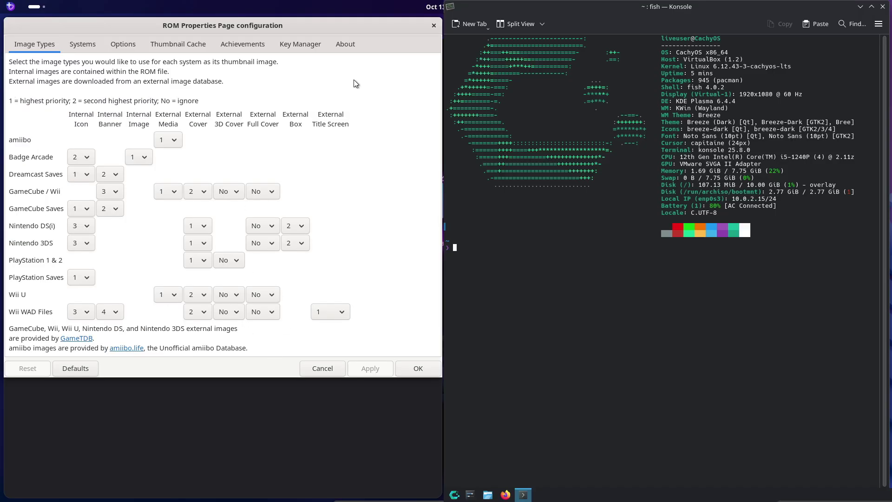
click(433, 26)
click(10, 6)
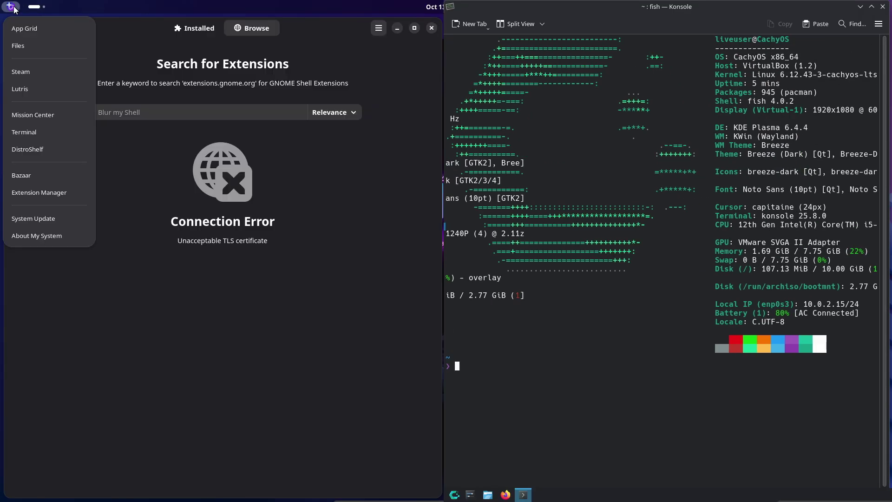
click(14, 9)
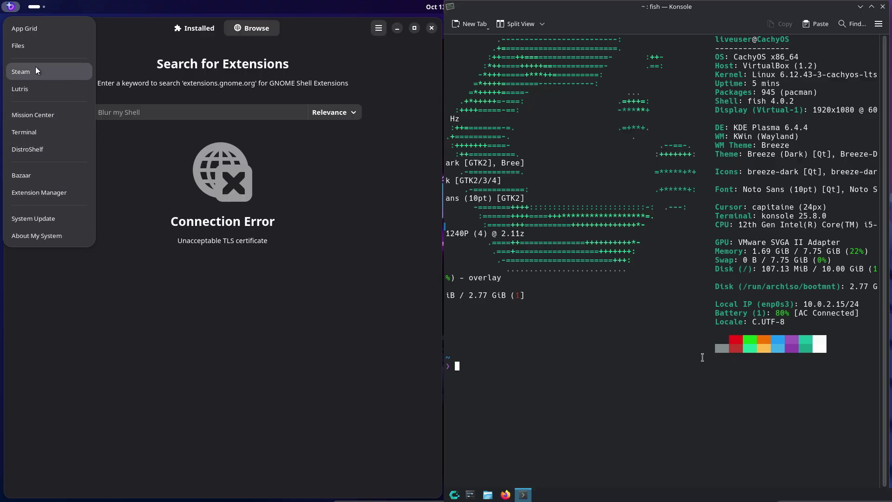
text(cat /etc/)
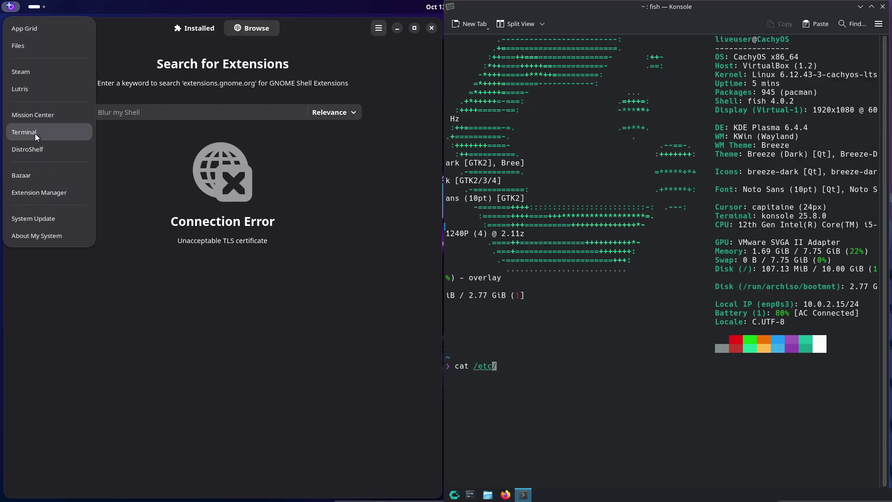
text(l)
click(35, 147)
text(ssue)
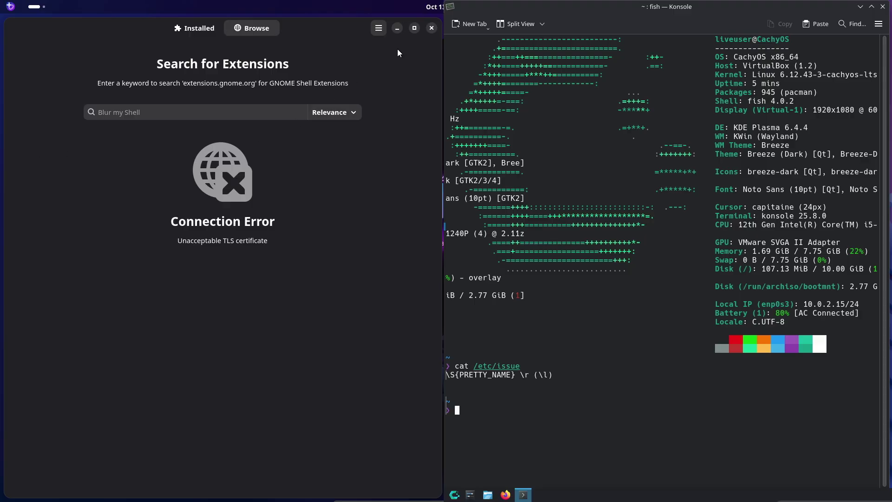
text(fastf)
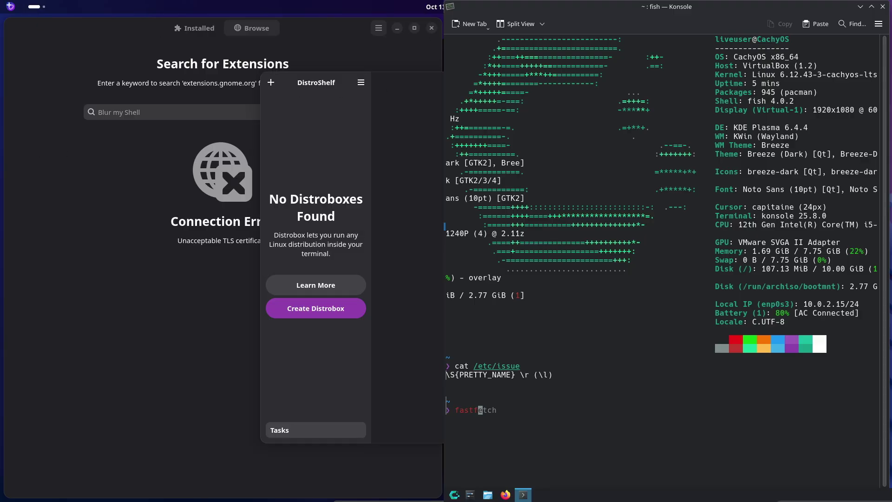
- Tile DistroShelf on the left, and run fastfetch and inxi -v8 in Konsole
drag(317, 83, 2, 97)
text(e)
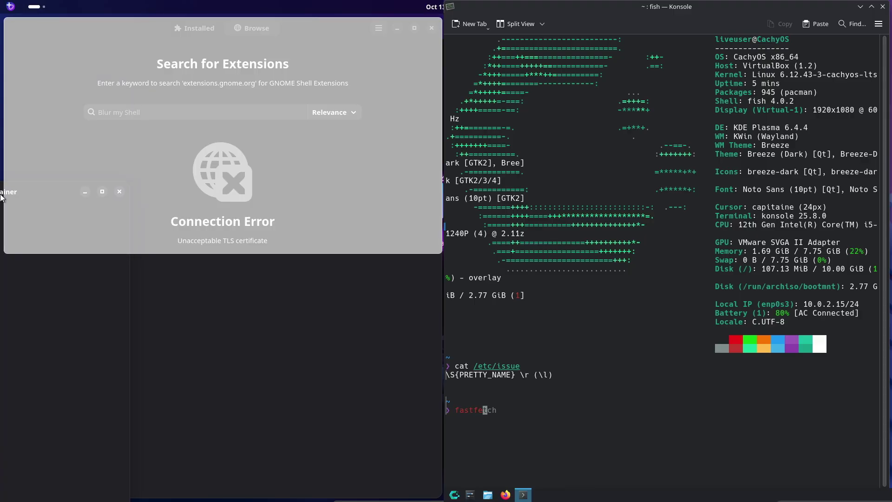
drag(0, 195, 0, 231)
text(tch)
key(Return)
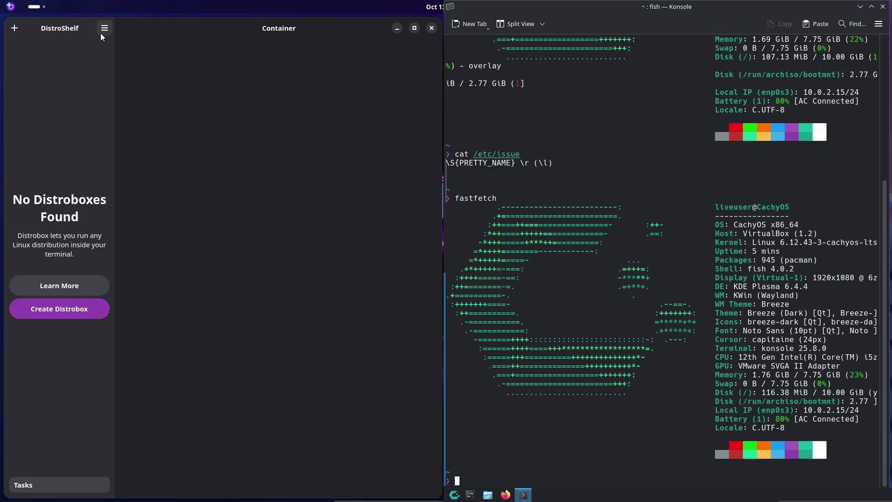
click(101, 32)
click(107, 133)
text(inxi)
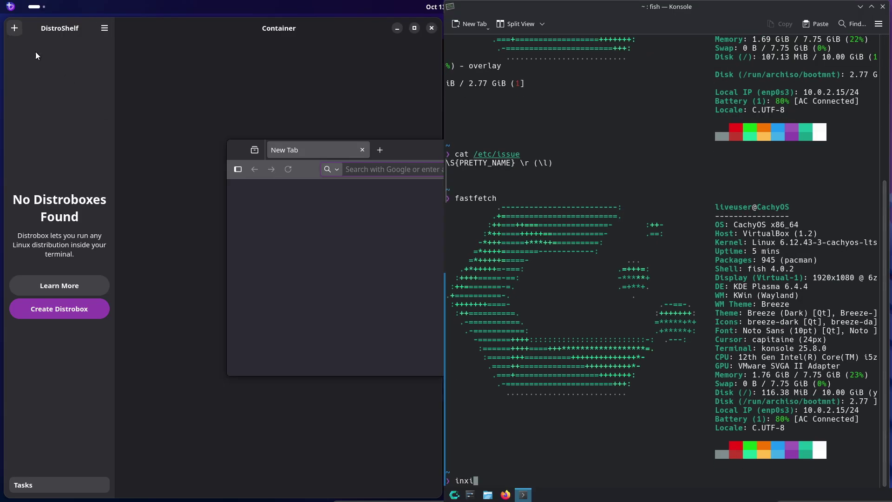
text( -sv8)
key(Return)
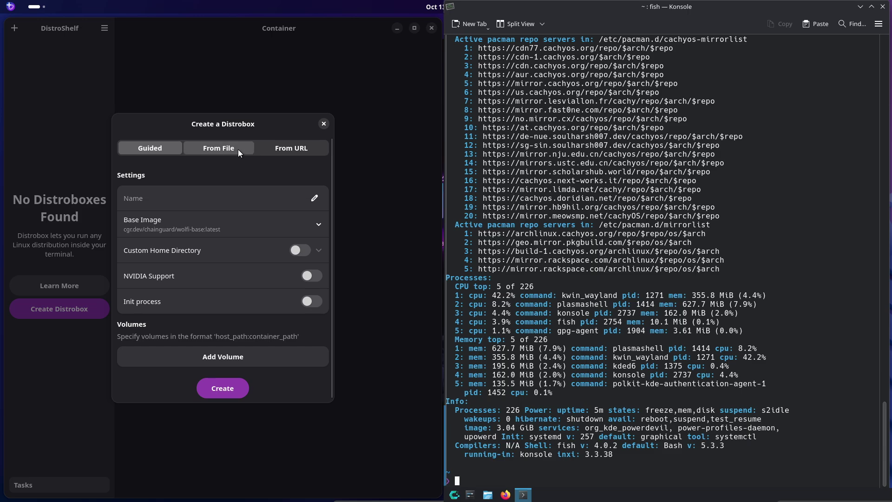
- Check the new-distrobox dialog's create-from-file and create-from-URL options, then dismiss it
click(237, 149)
click(282, 147)
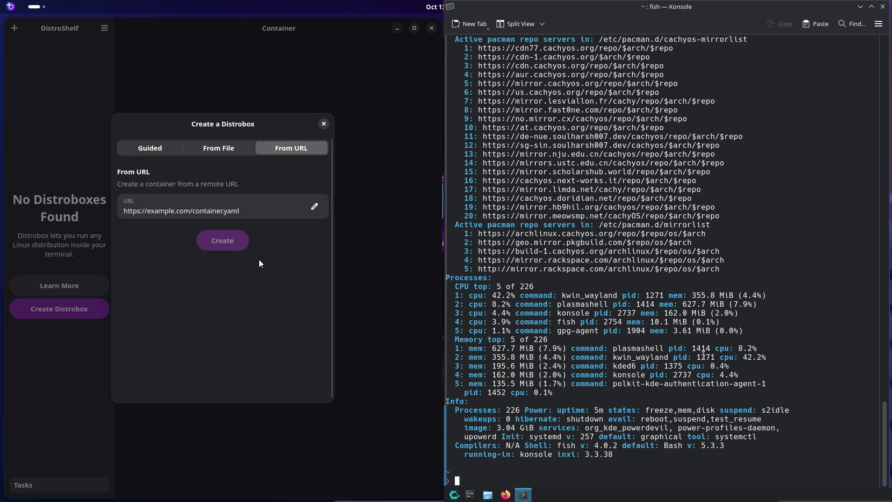
click(323, 125)
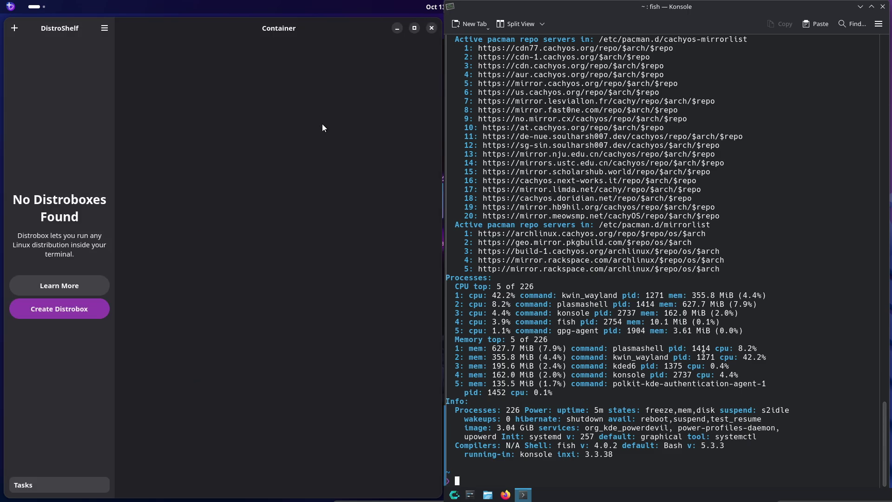
- View DistroShelf's About info, close it, and page back through the inxi report
click(104, 30)
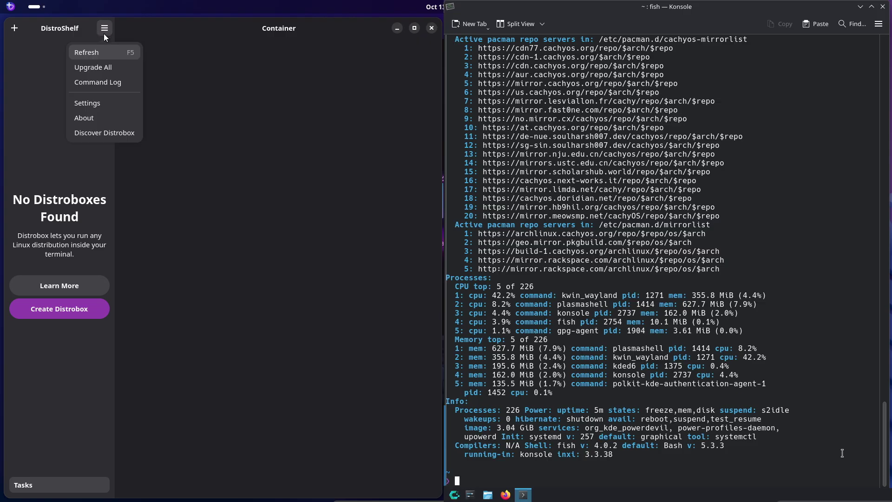
click(105, 114)
key(shift+Page_Up)
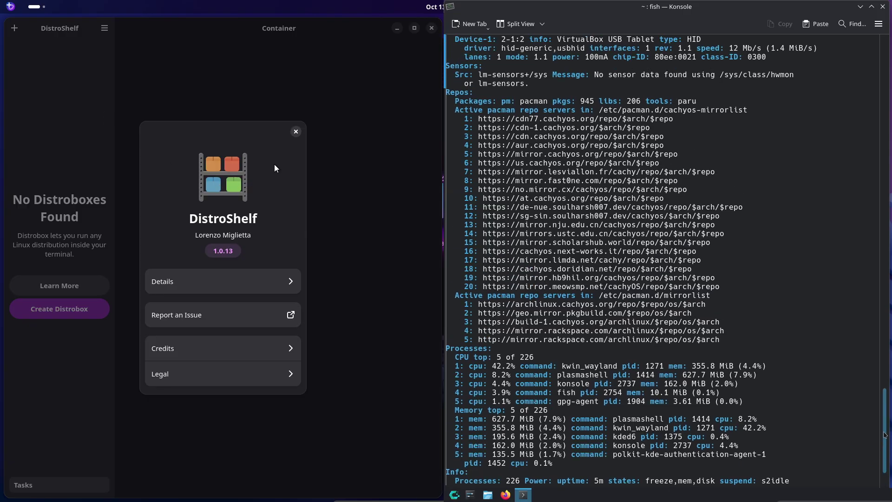
key(shift+Page_Up)
key(shift+Page_Up)
click(296, 131)
key(shift+Page_Up)
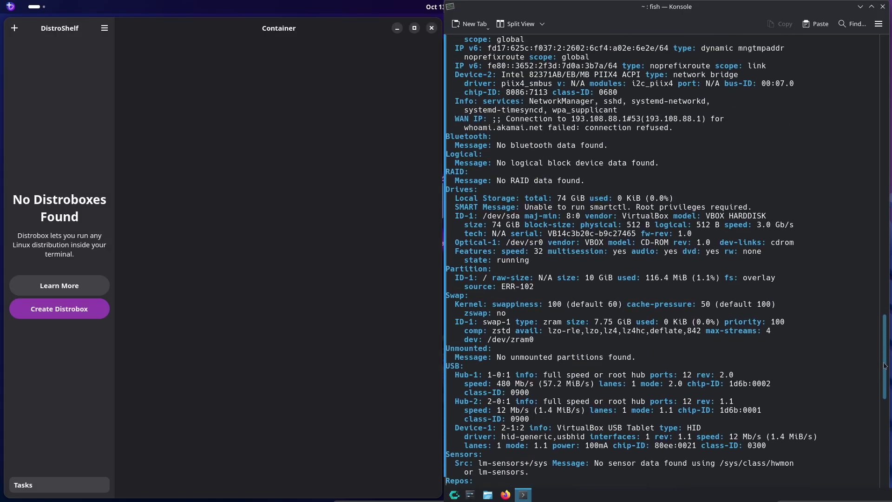
key(alt+Tab)
key(shift+Page_Up)
drag(885, 357, 881, 62)
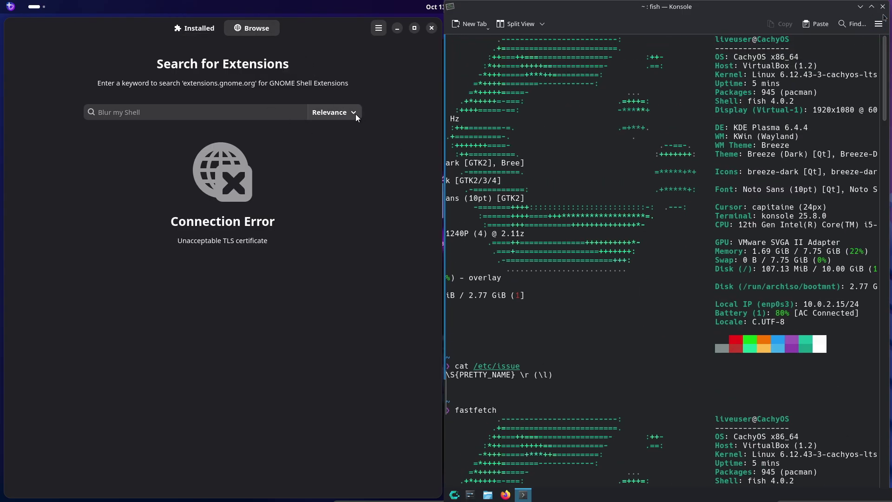
- Close Konsole on CachyOS, then show and leave the Bazzite app grid
click(882, 6)
click(10, 6)
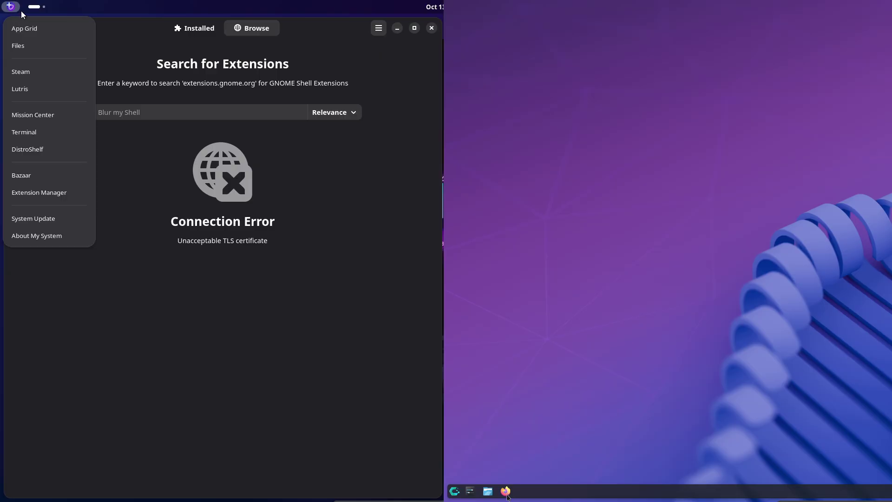
click(23, 10)
click(21, 28)
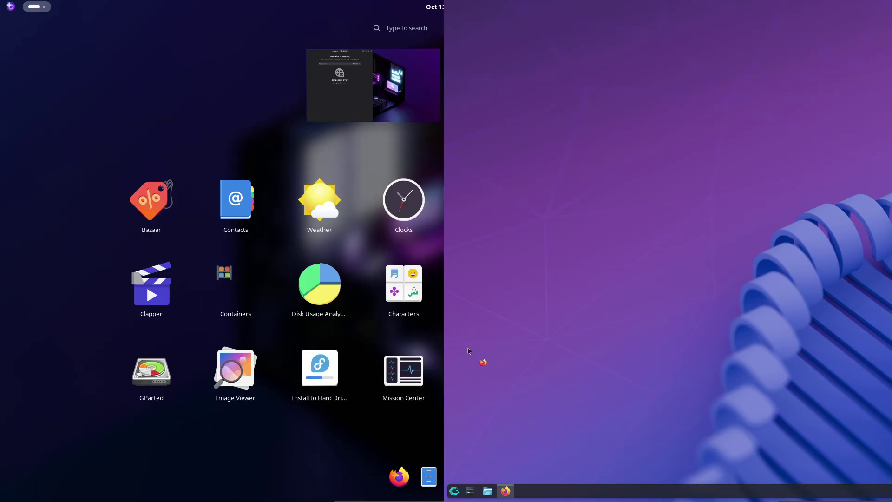
key(Escape)
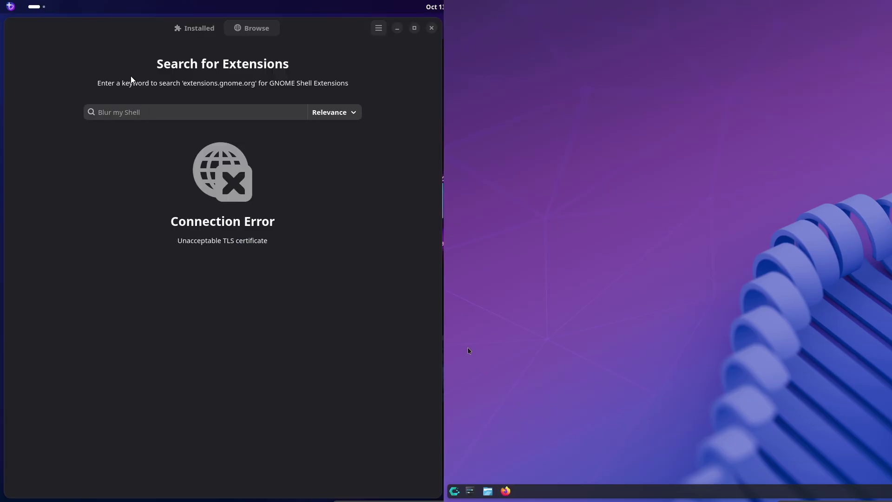
key(ctrl+alt+t)
- Run clear, fastfetch, cat /etc/issue, uname -a and uname -r on Bazzite; raise Dolphin
drag(307, 88, 2, 110)
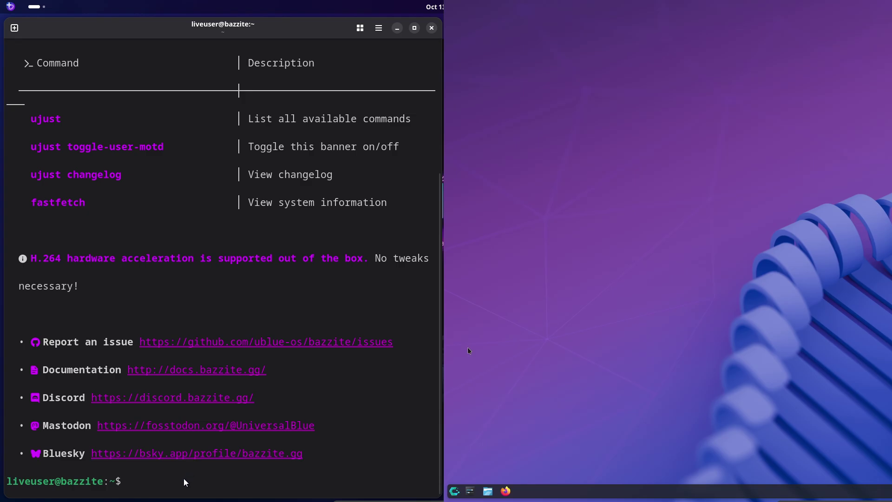
text(c)
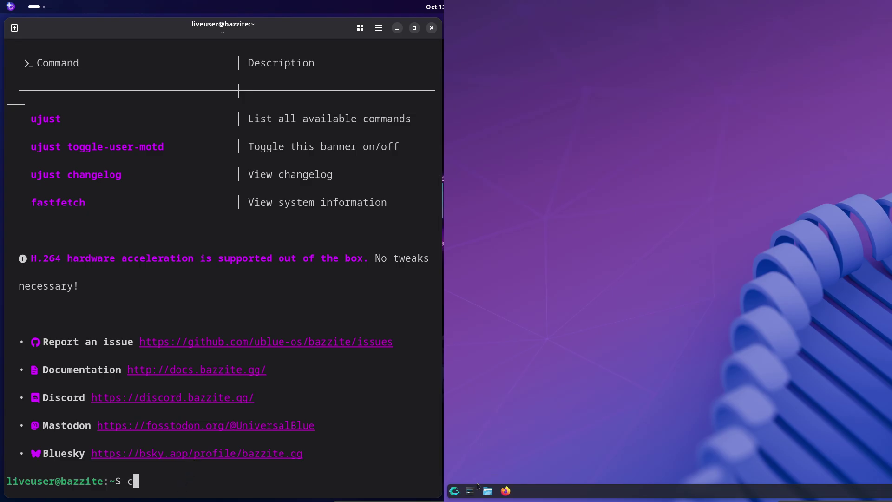
text(r)
key(Return)
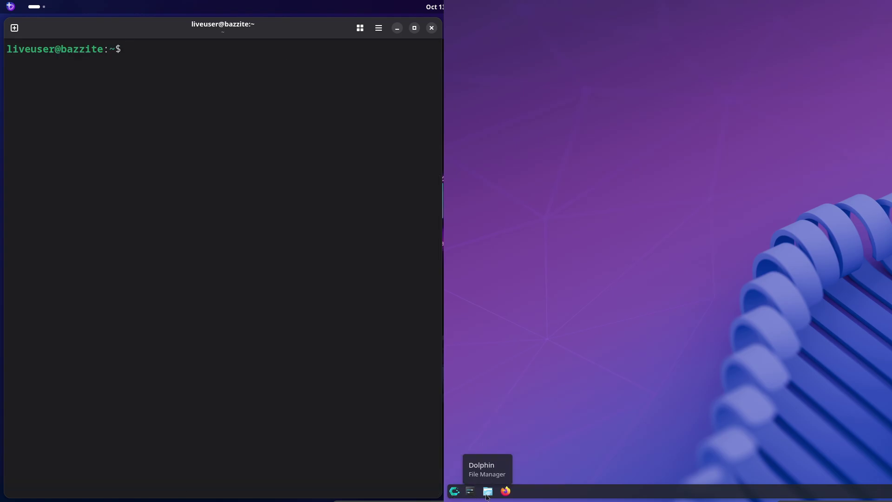
text(fet)
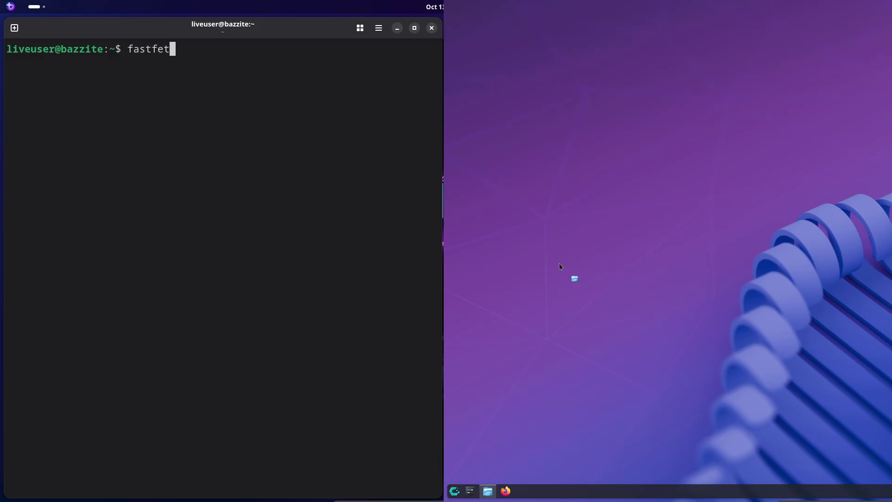
text(ch)
key(Return)
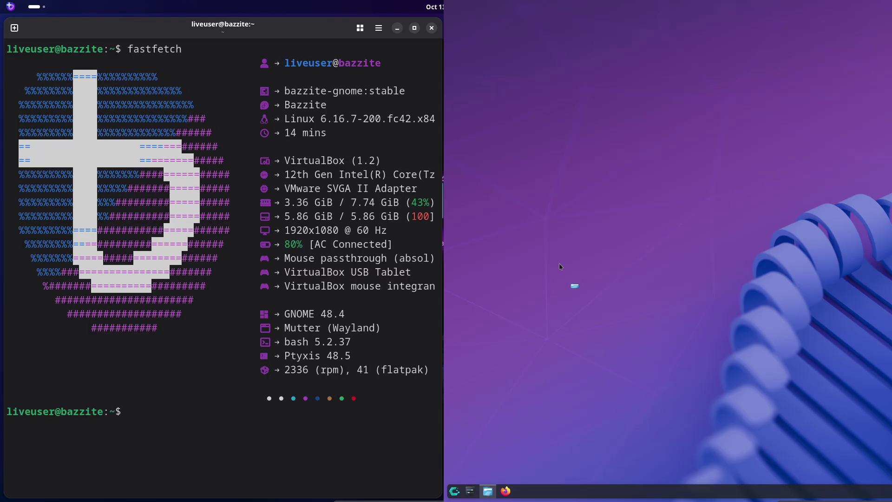
text(ca)
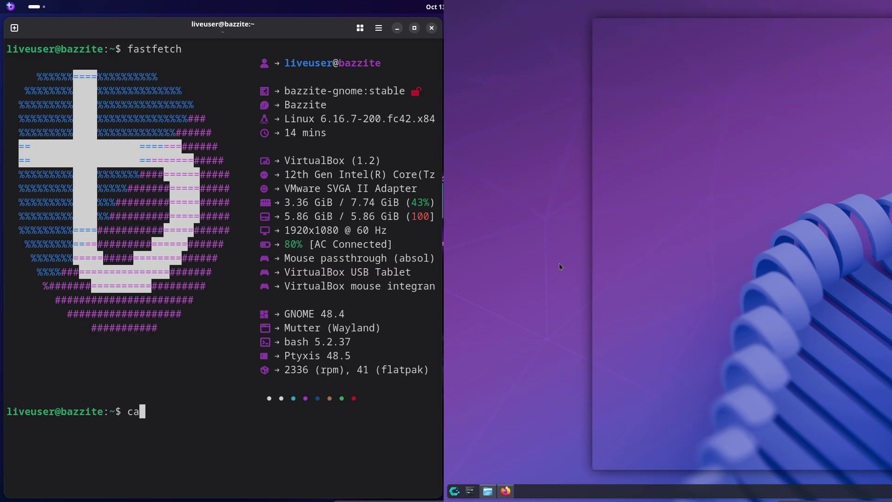
text(t c/)
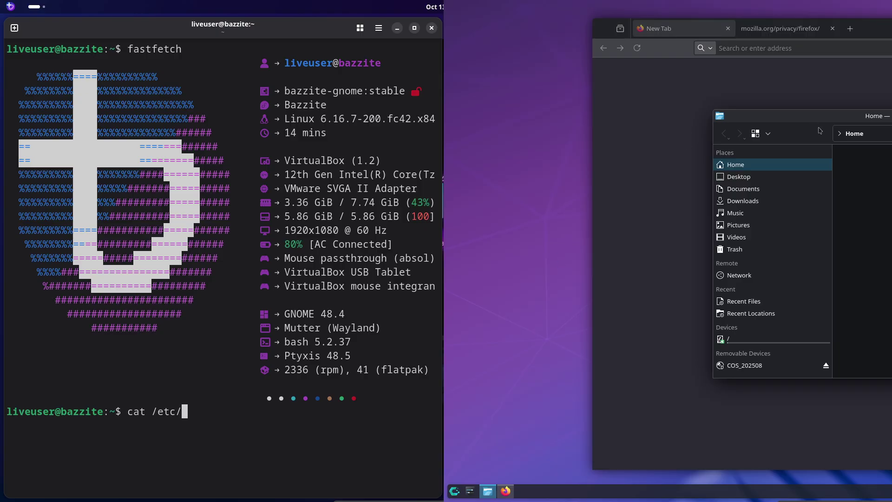
text(issue)
key(Return)
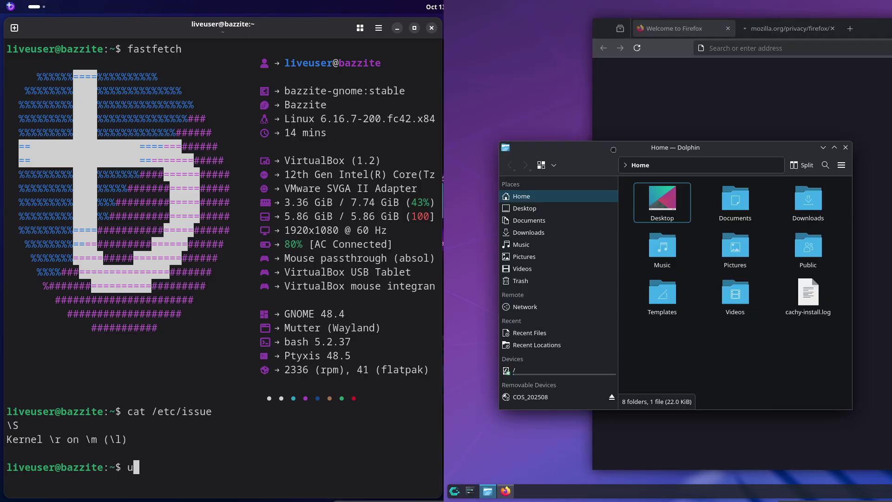
text(uname -a)
key(Return)
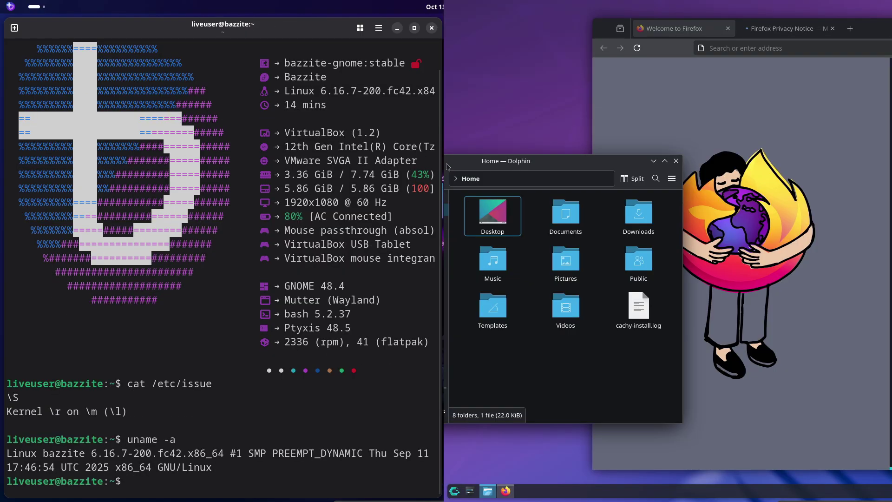
text(-r)
key(Return)
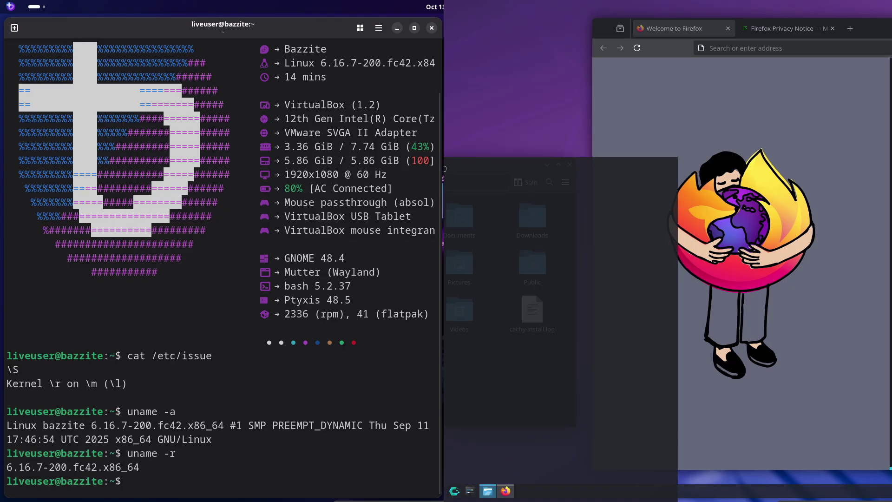
text(python)
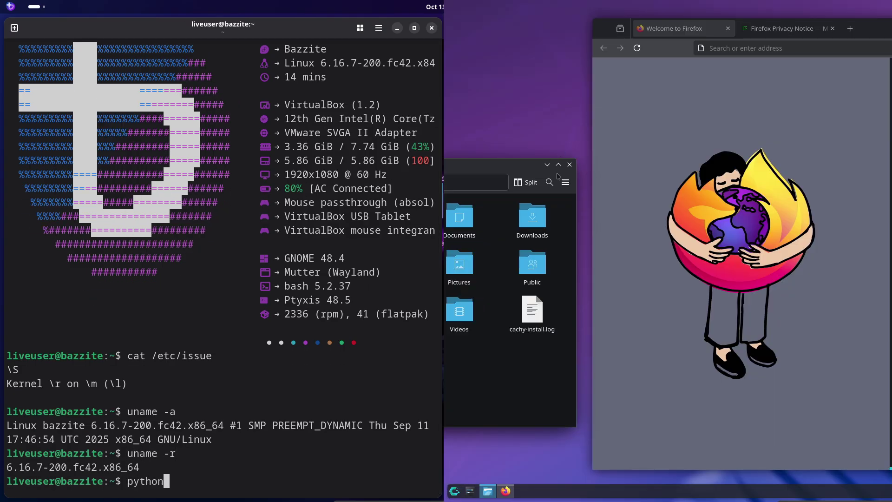
text(rsio)
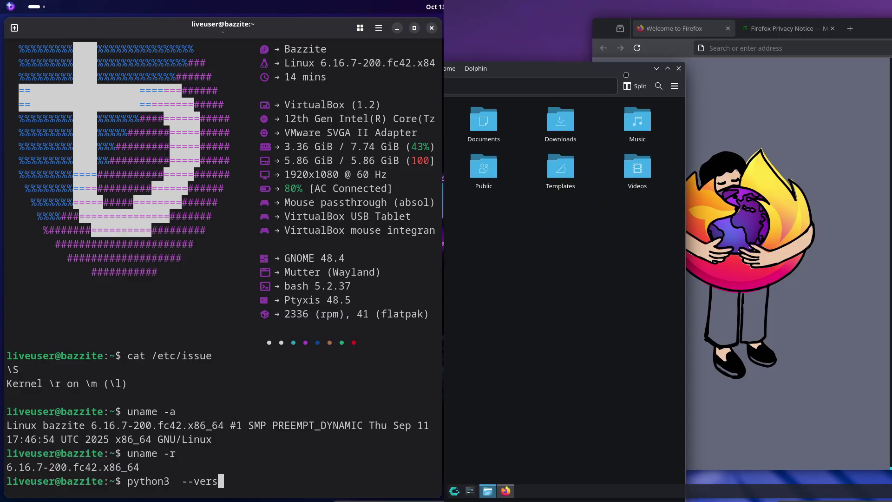
drag(532, 167, 558, 76)
text(n)
- Run the Python version check and inxi in the Bazzite terminal, dismissing Dolphin's menu
key(Return)
click(663, 92)
mouse_move(689, 250)
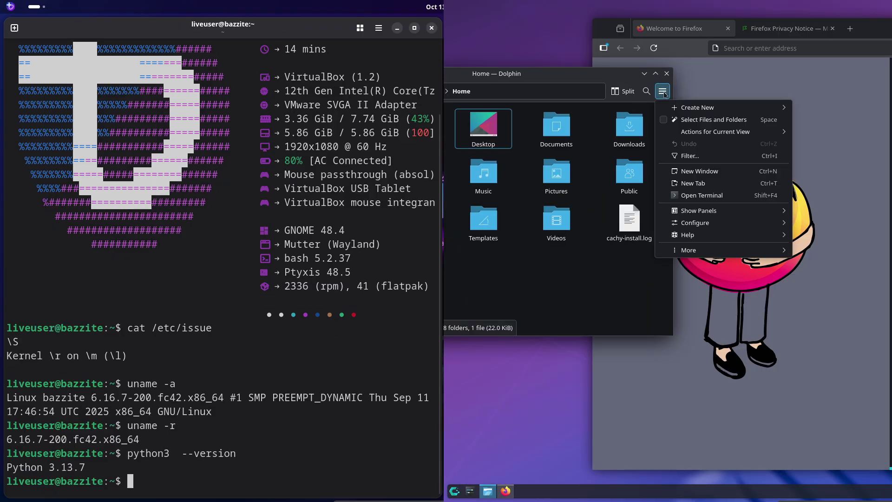
text(inxi)
key(Escape)
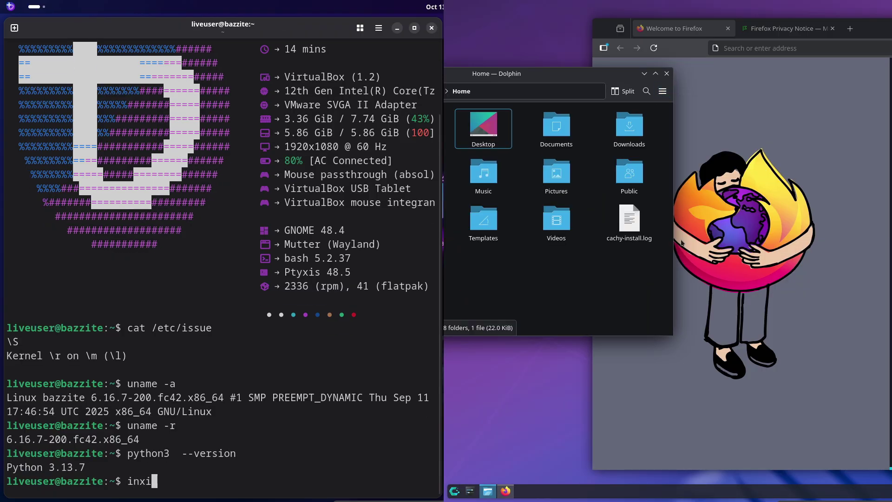
key(Return)
- Clear the terminal and launch btop; view About Dolphin, then close Dolphin
click(663, 91)
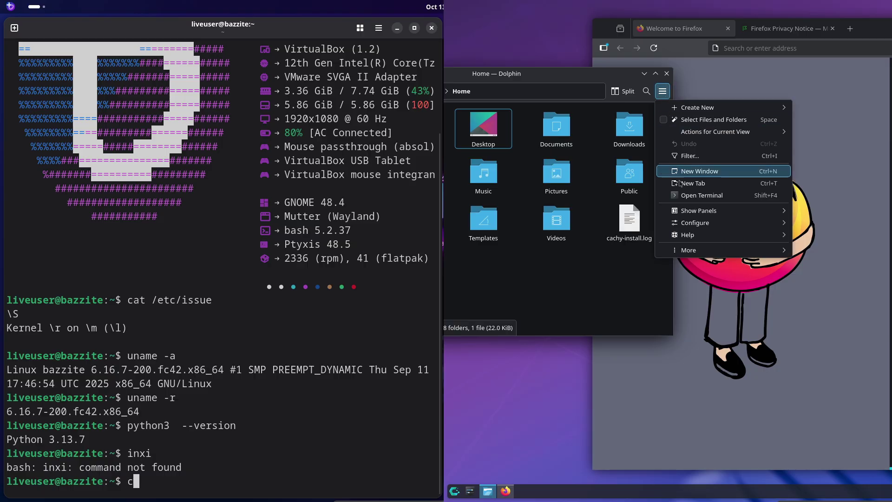
text(clear)
key(Return)
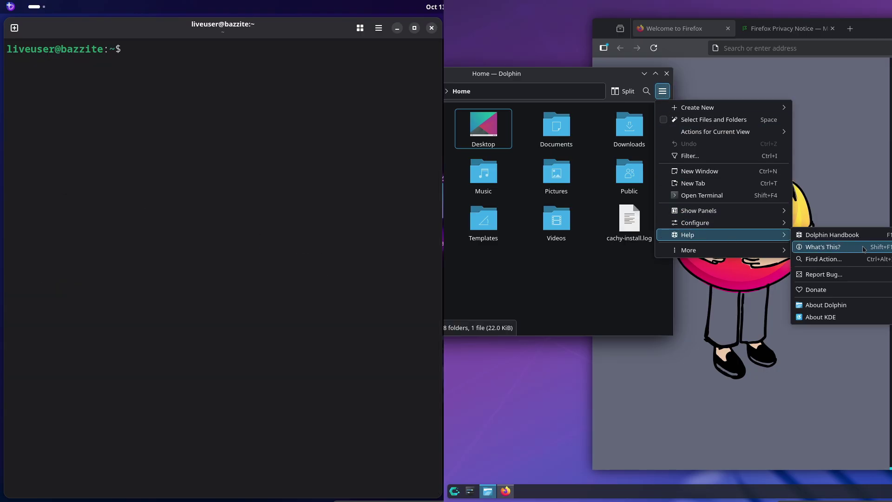
text(btop)
click(826, 305)
key(Return)
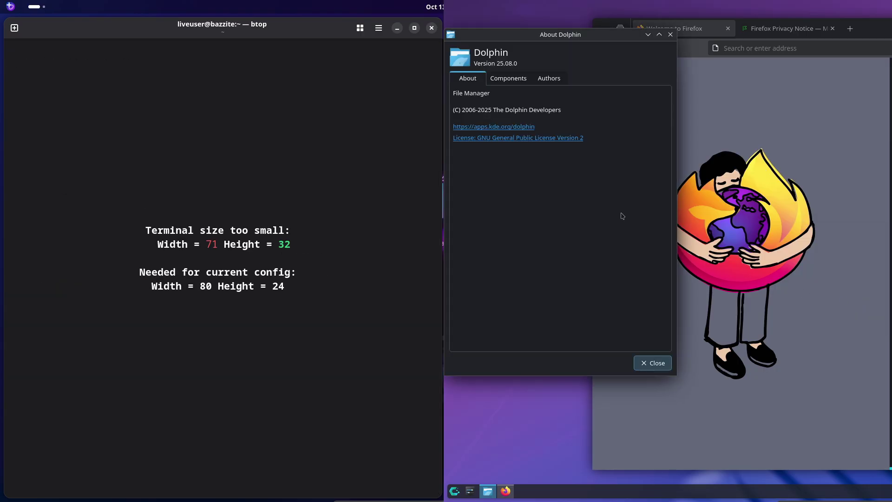
click(652, 363)
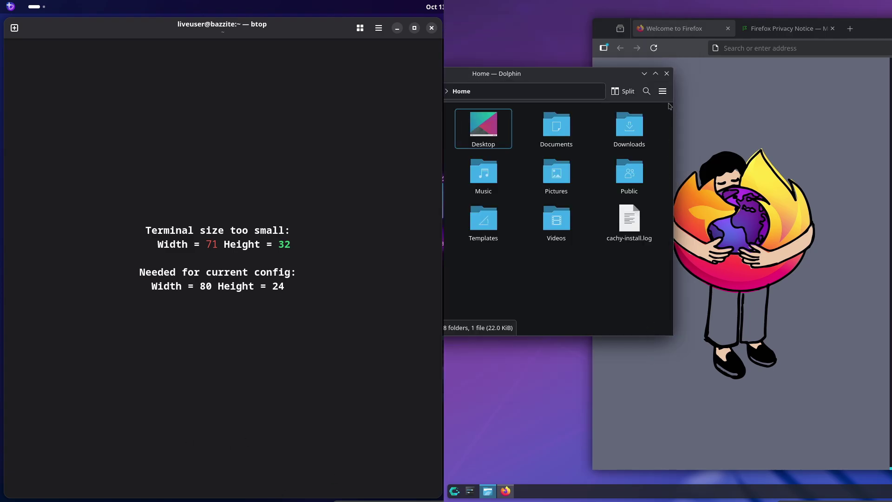
click(666, 73)
- Close Firefox's Welcome tab, then widen the btop terminal and tile it top-left
click(727, 28)
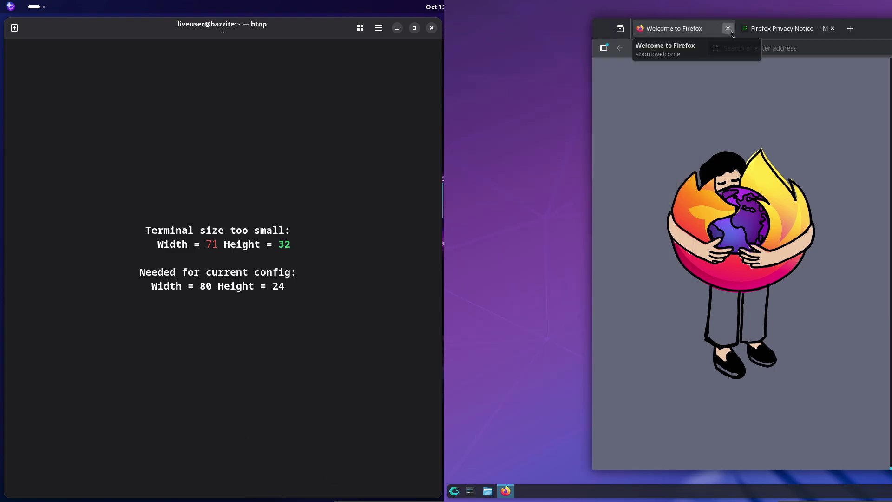
drag(444, 258, 489, 258)
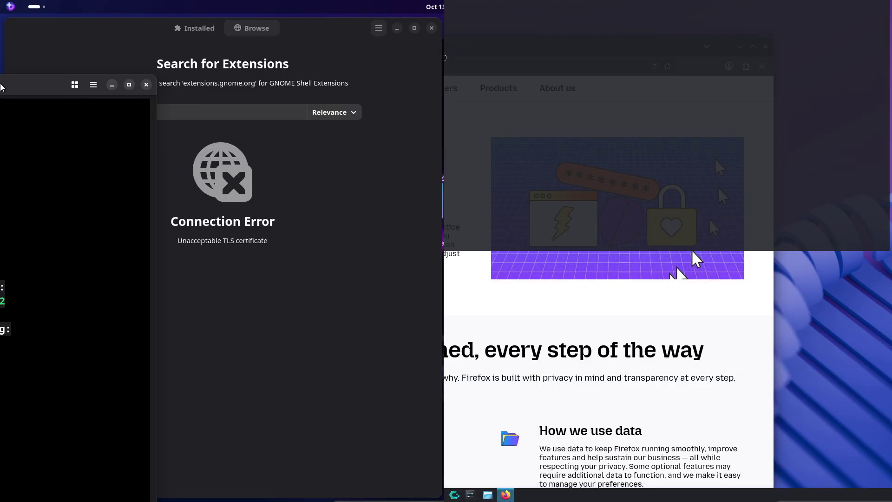
drag(2, 87, 2, 313)
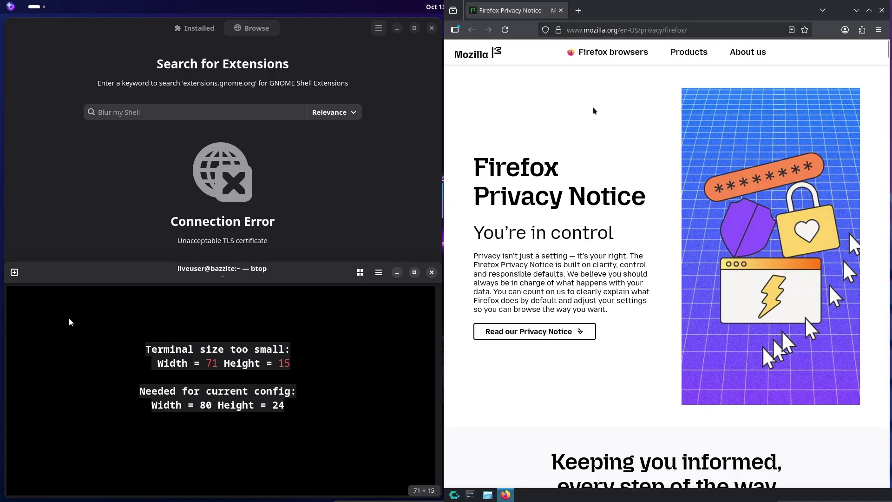
drag(222, 269, 222, 29)
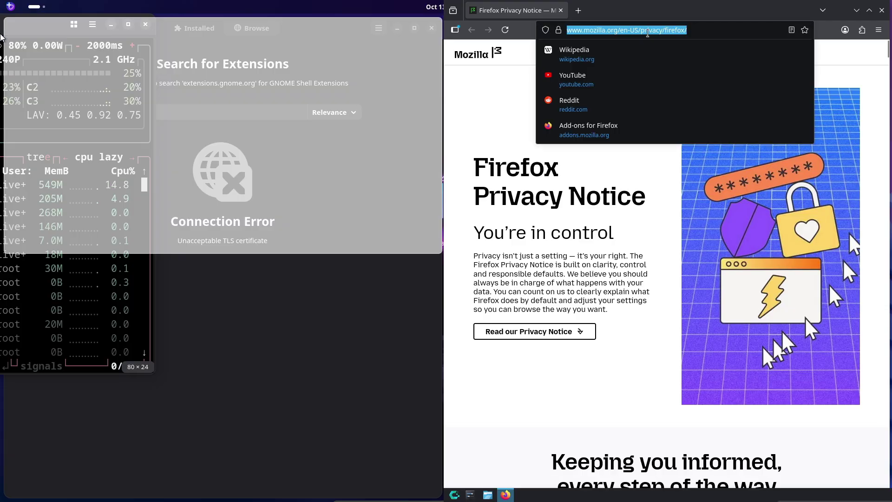
text(cachyos)
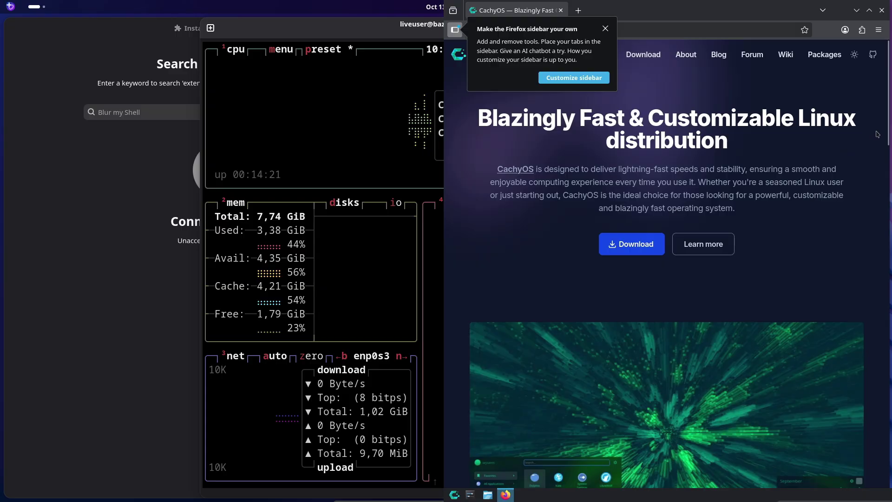
drag(412, 28, 287, 151)
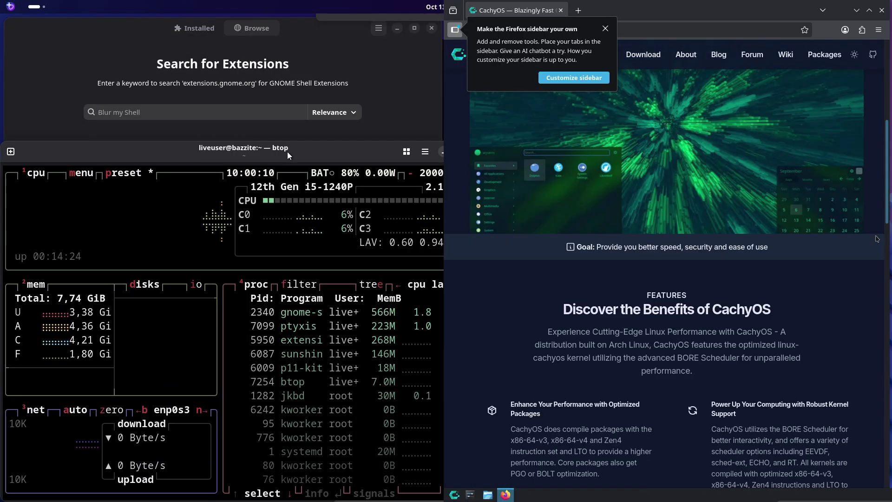
scroll(877, 238, down, 5)
scroll(865, 279, down, 5)
scroll(861, 419, down, 5)
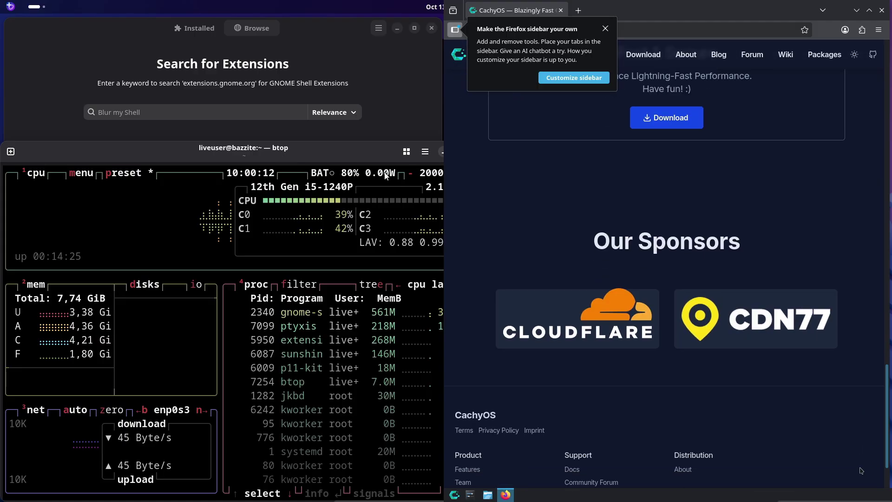
scroll(861, 419, up, 5)
- Close the btop terminal, open the CachyOS Download page, and open a Files window
key(ctrl+shift+w)
scroll(864, 209, up, 10)
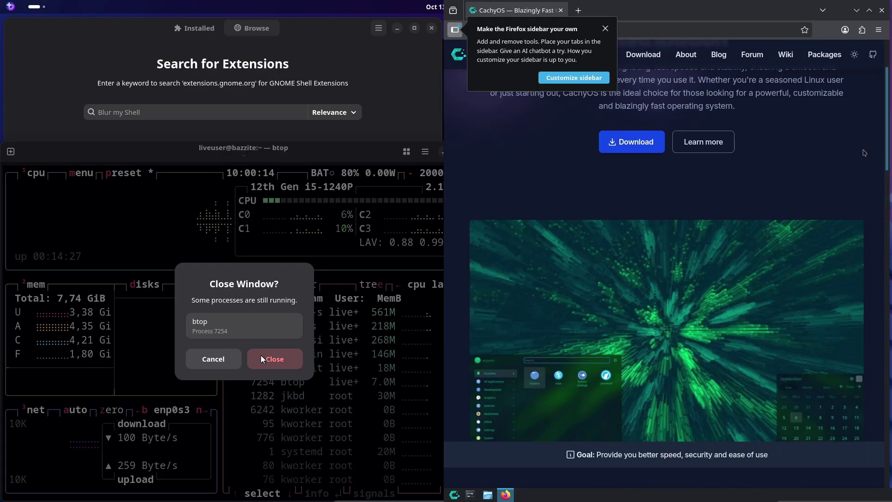
click(263, 356)
click(11, 6)
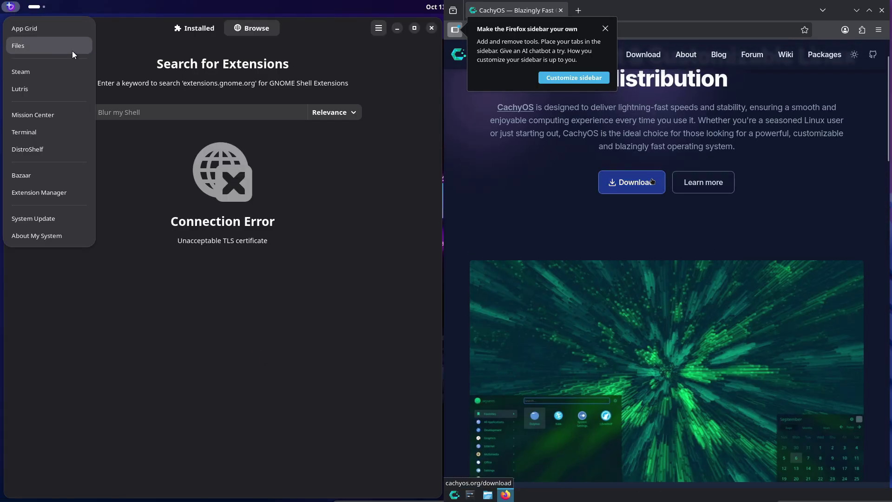
click(34, 43)
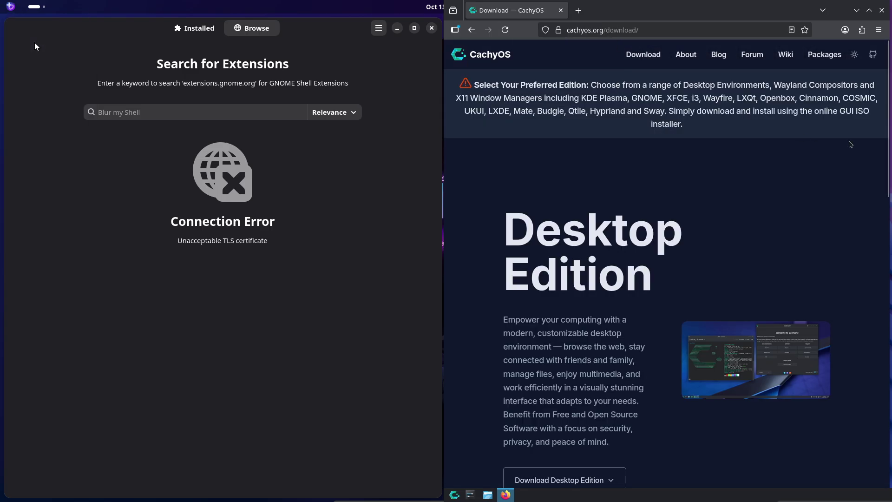
key(super+e)
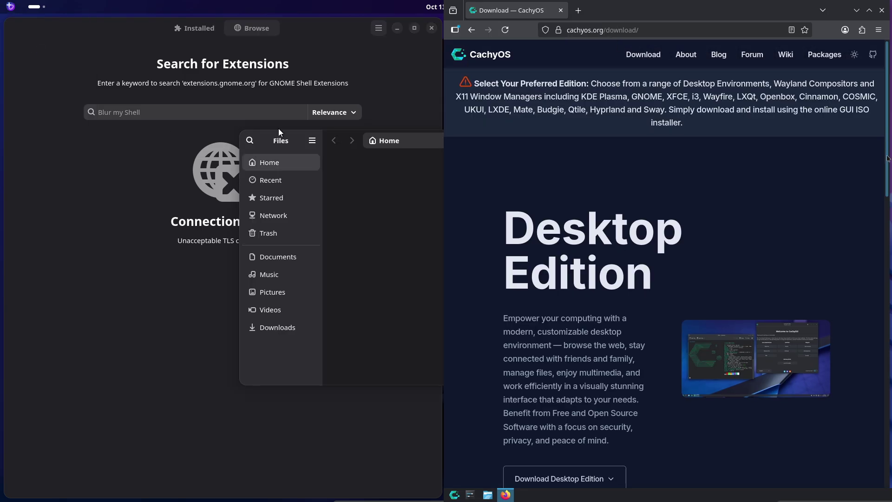